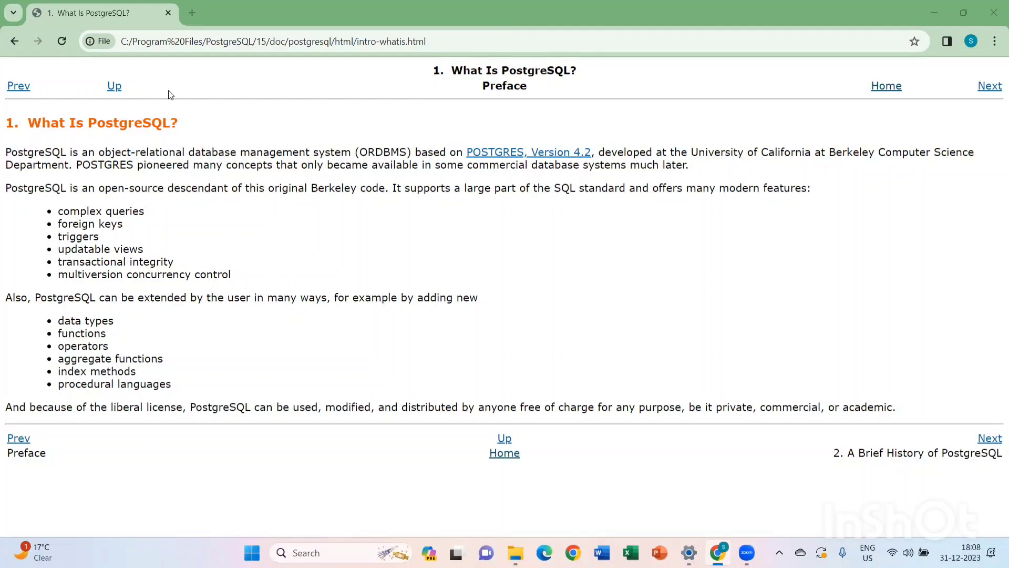
Search the web for "dowenload postgres" in a new browser tab and open the PostgreSQL: Downloads result.
{"action": "left_click", "coordinate": [193, 13]}
{"action": "type", "text": "do"}
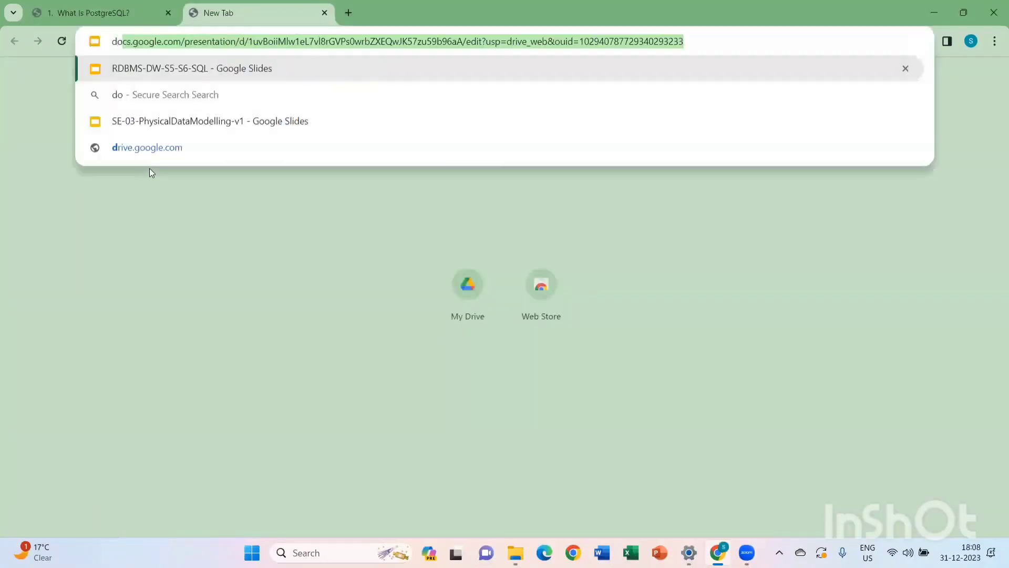
{"action": "type", "text": "wenloa"}
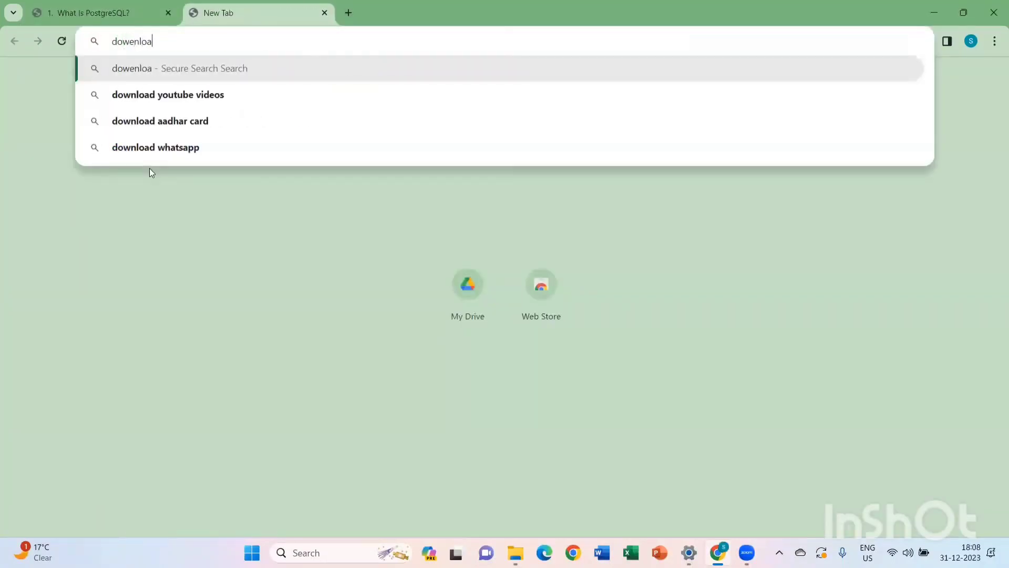
{"action": "type", "text": "d postgres"}
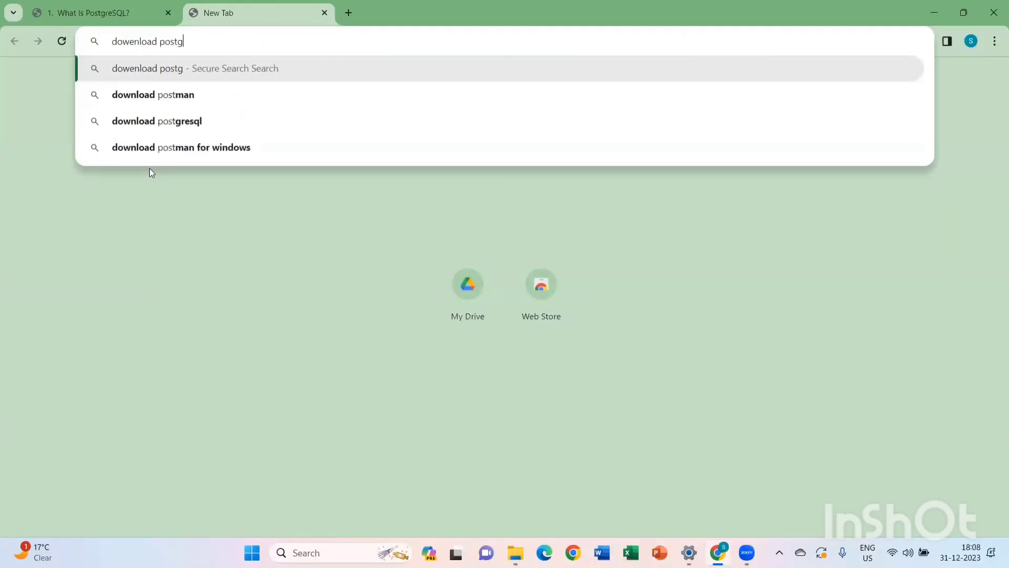
{"action": "key", "text": "Return"}
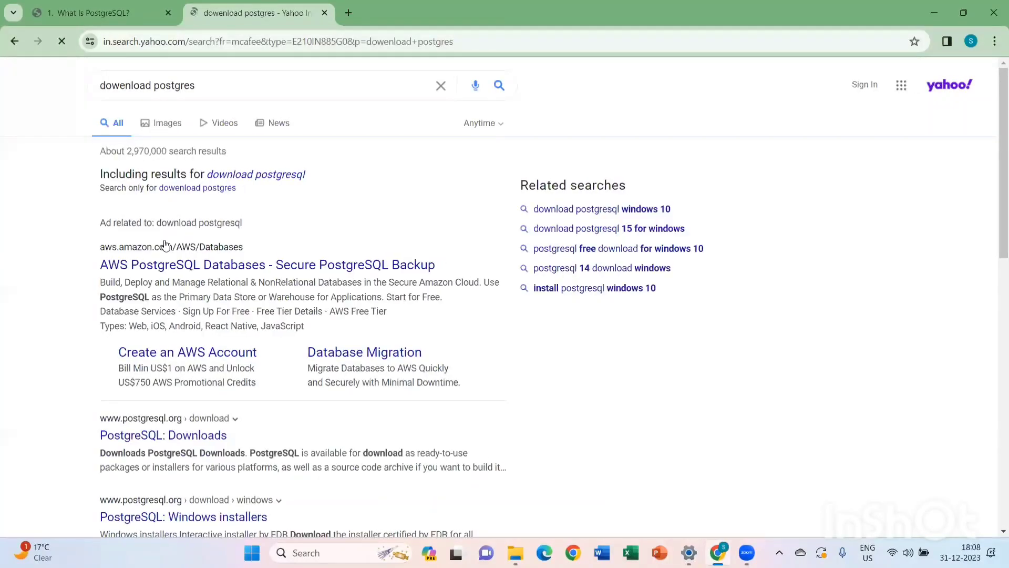
{"action": "scroll", "coordinate": [174, 263], "scroll_direction": "down", "scroll_amount": 3}
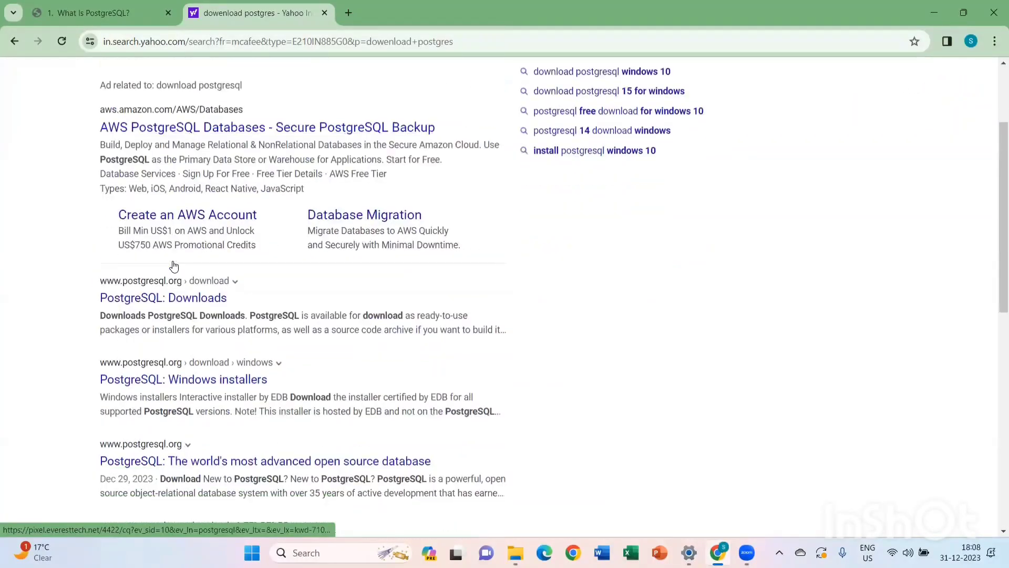
{"action": "left_click", "coordinate": [150, 298]}
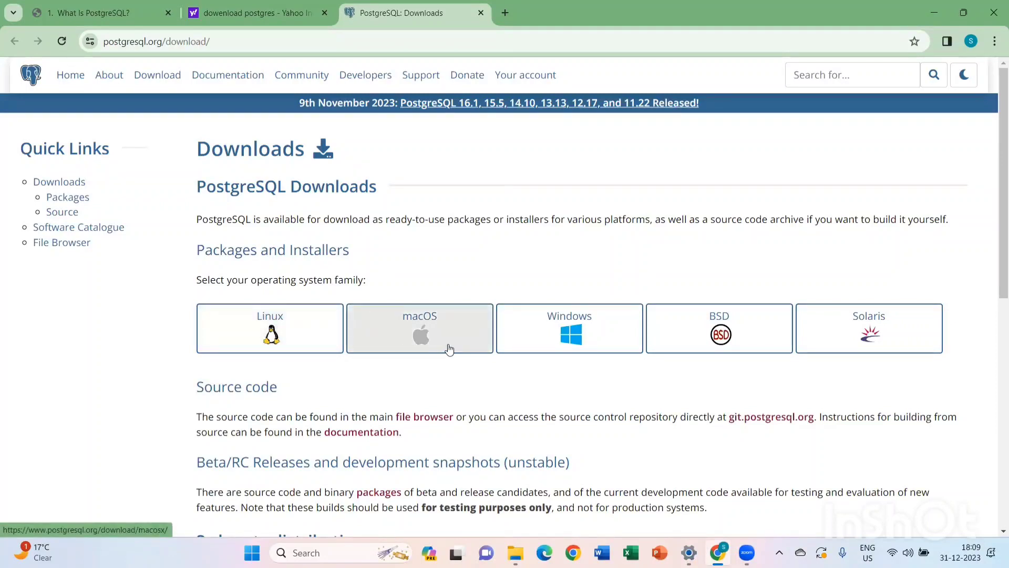
Look over the Windows installers page and its platform support table, and return to the PostgreSQL Downloads page.
{"action": "left_click", "coordinate": [555, 341]}
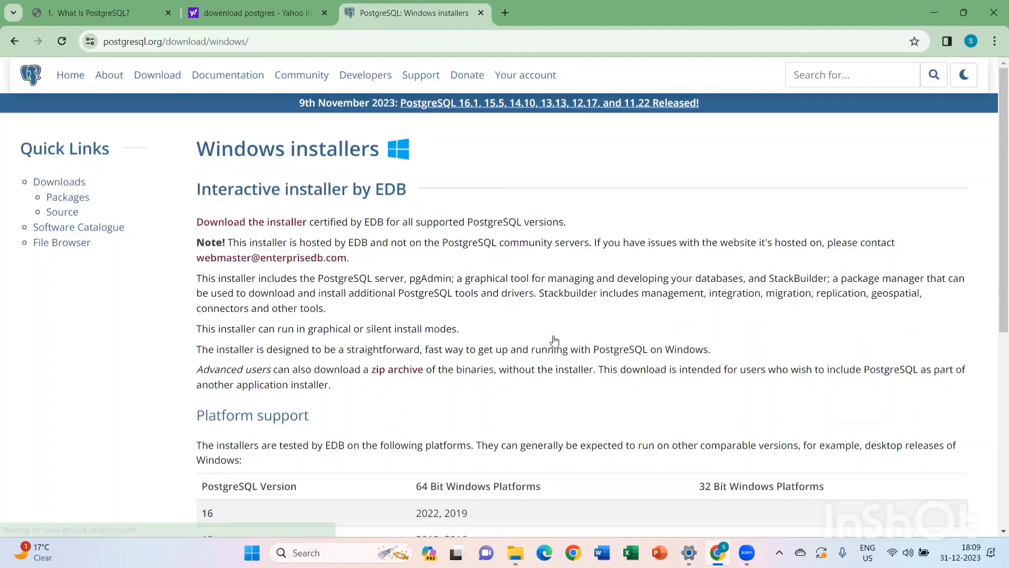
{"action": "scroll", "coordinate": [555, 341], "scroll_direction": "down", "scroll_amount": 5}
{"action": "scroll", "coordinate": [565, 213], "scroll_direction": "up", "scroll_amount": 3}
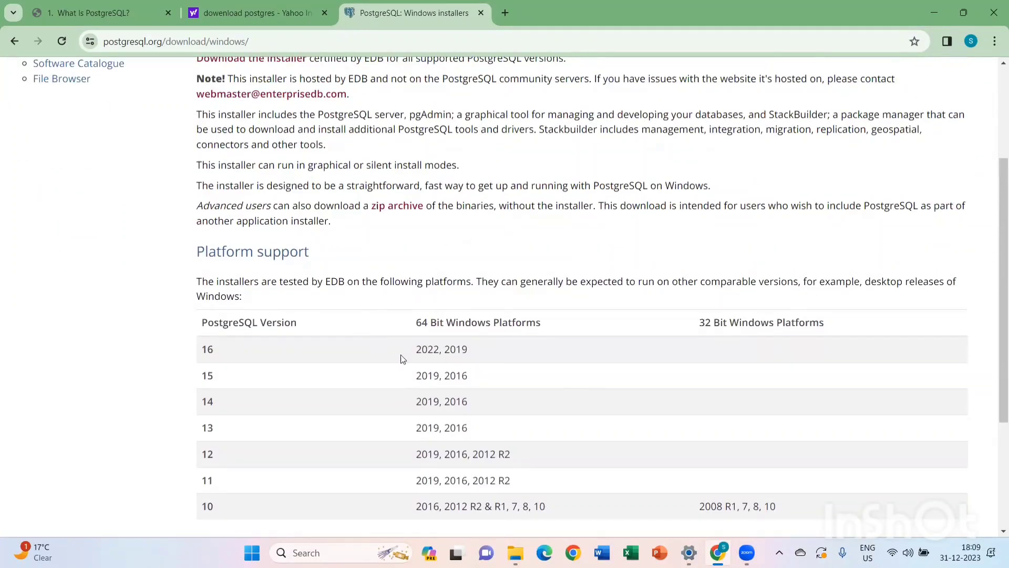
{"action": "scroll", "coordinate": [401, 358], "scroll_direction": "down", "scroll_amount": 3}
{"action": "scroll", "coordinate": [468, 342], "scroll_direction": "up", "scroll_amount": 4}
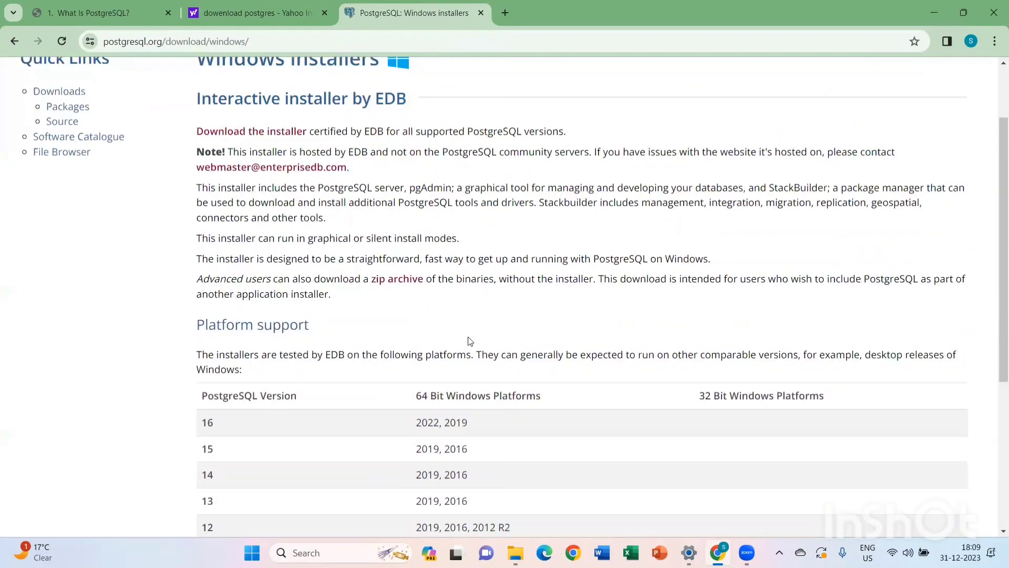
{"action": "key", "text": "alt+Left"}
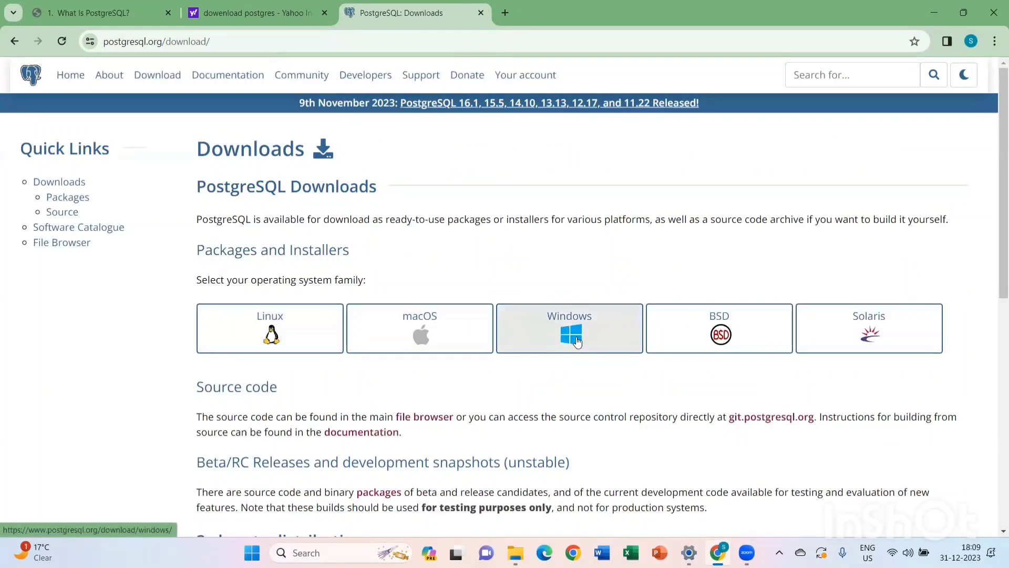
Open the Windows installers page again and follow the download link for the EDB interactive installer.
{"action": "left_click", "coordinate": [577, 341]}
{"action": "scroll", "coordinate": [503, 338], "scroll_direction": "down", "scroll_amount": 5}
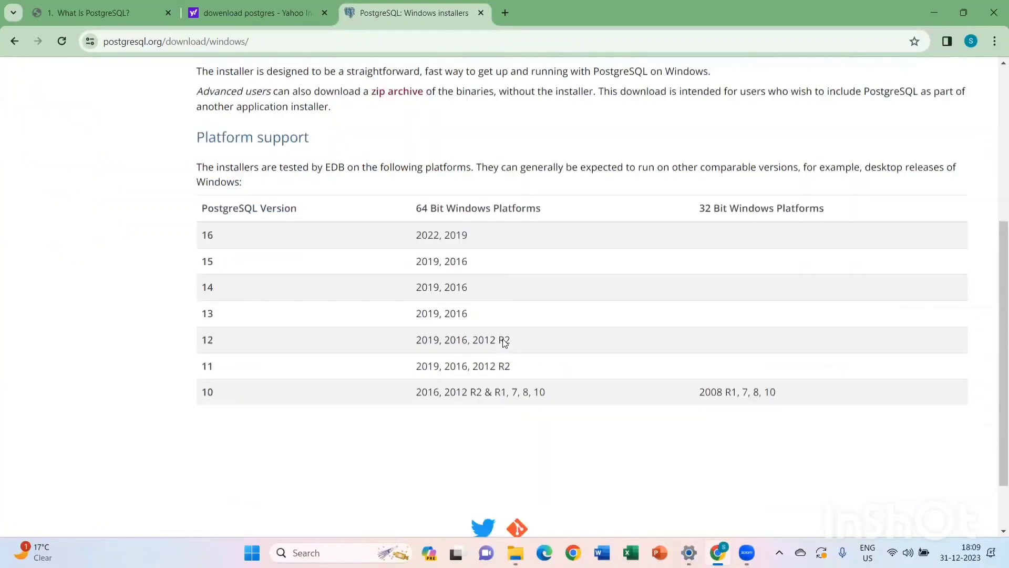
{"action": "scroll", "coordinate": [563, 300], "scroll_direction": "down", "scroll_amount": 2}
{"action": "scroll", "coordinate": [567, 301], "scroll_direction": "up", "scroll_amount": 3}
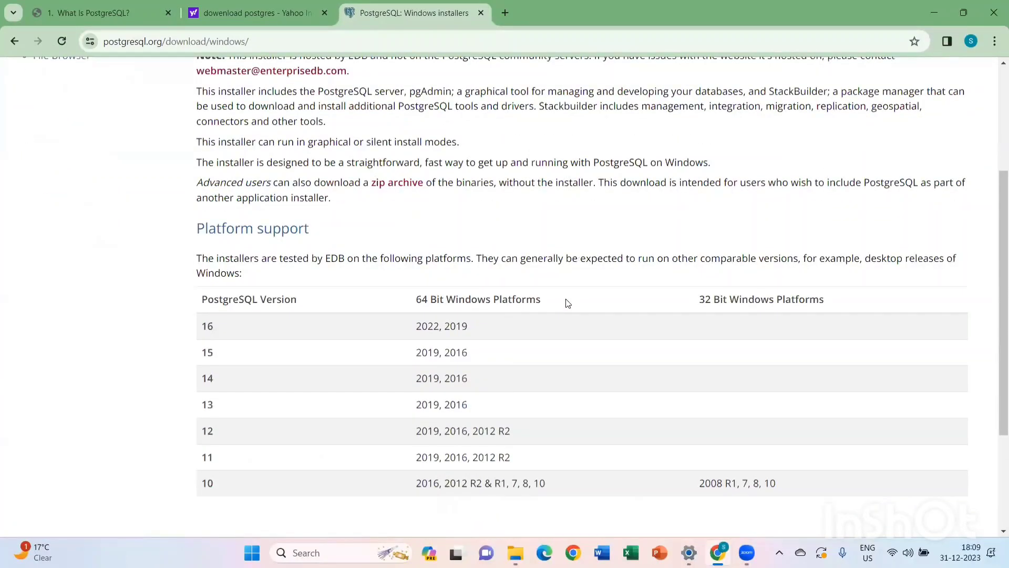
{"action": "scroll", "coordinate": [568, 304], "scroll_direction": "up", "scroll_amount": 4}
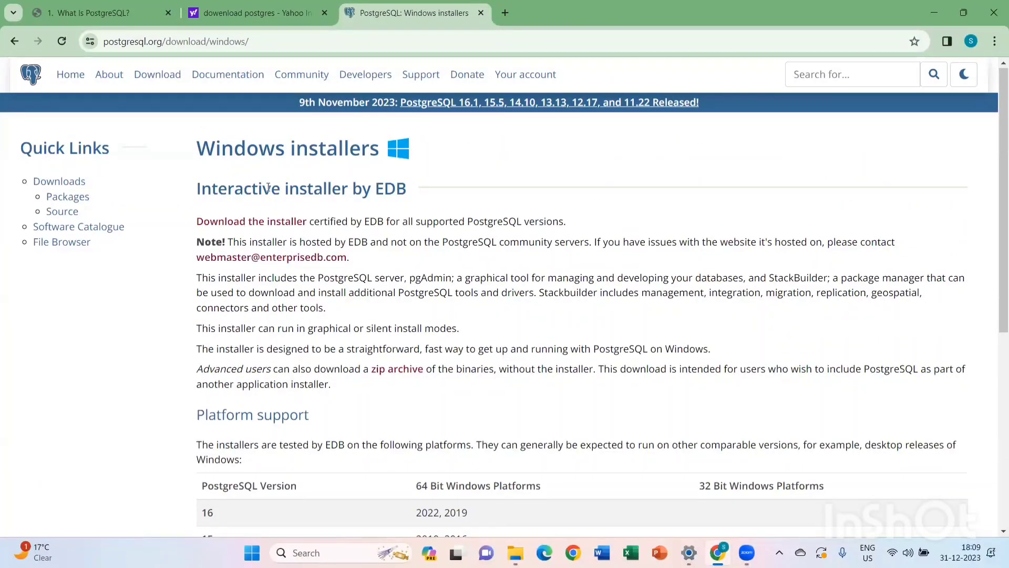
{"action": "left_click", "coordinate": [242, 223]}
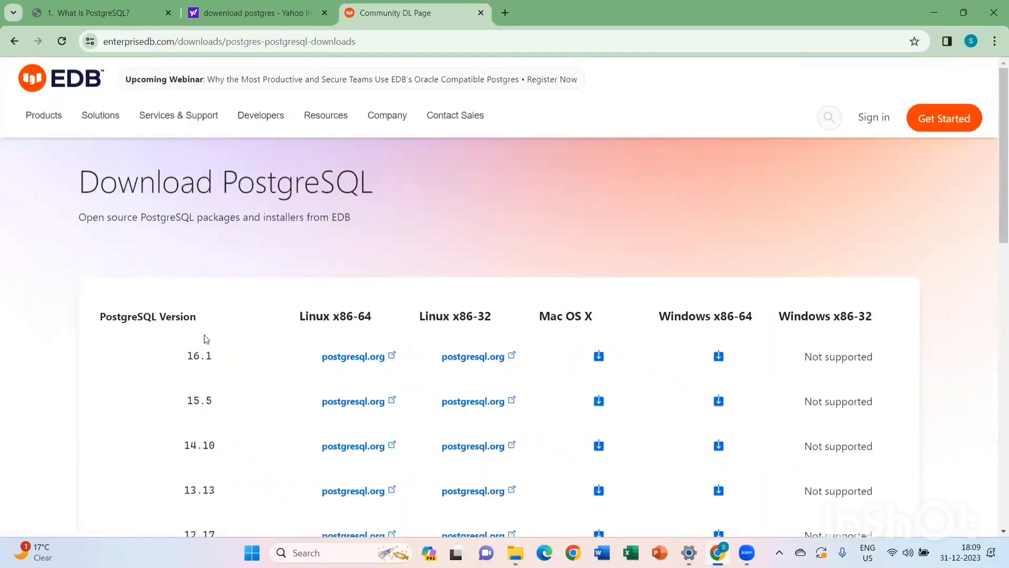
Review the list of PostgreSQL versions and download the version 16.1 installer for Windows x86-64.
{"action": "scroll", "coordinate": [204, 357], "scroll_direction": "down", "scroll_amount": 2}
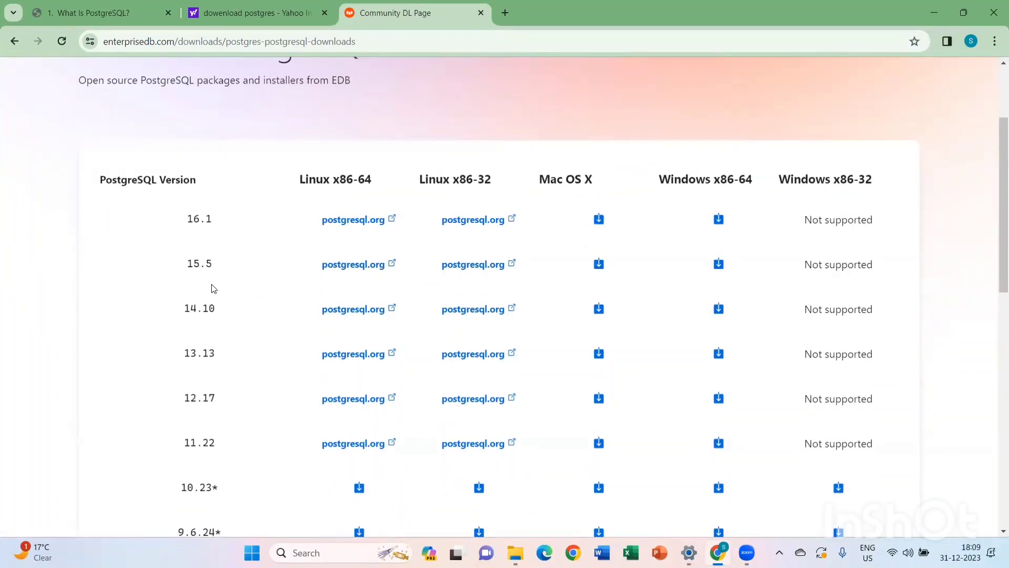
{"action": "scroll", "coordinate": [213, 288], "scroll_direction": "down", "scroll_amount": 2}
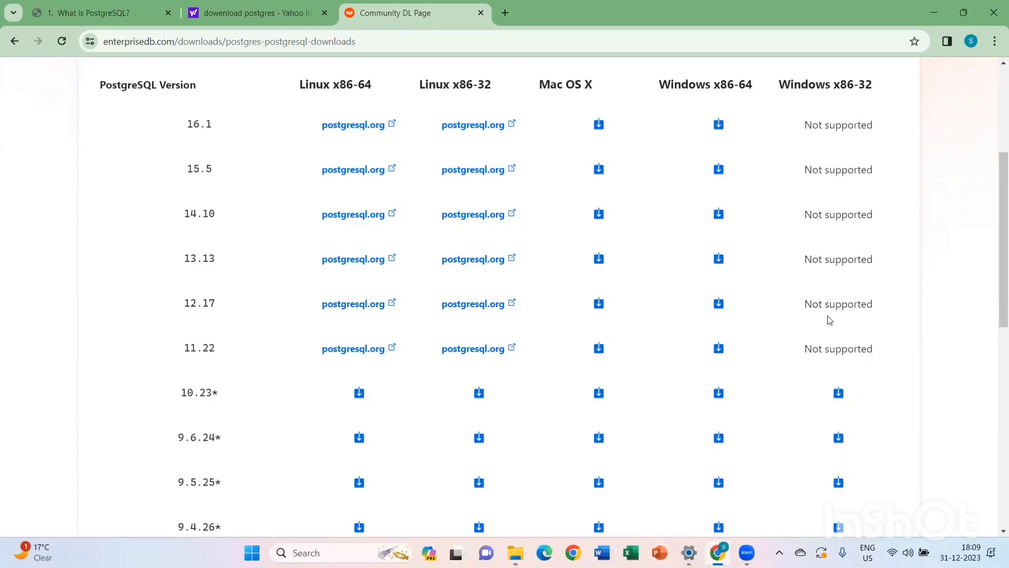
{"action": "scroll", "coordinate": [830, 322], "scroll_direction": "down", "scroll_amount": 4}
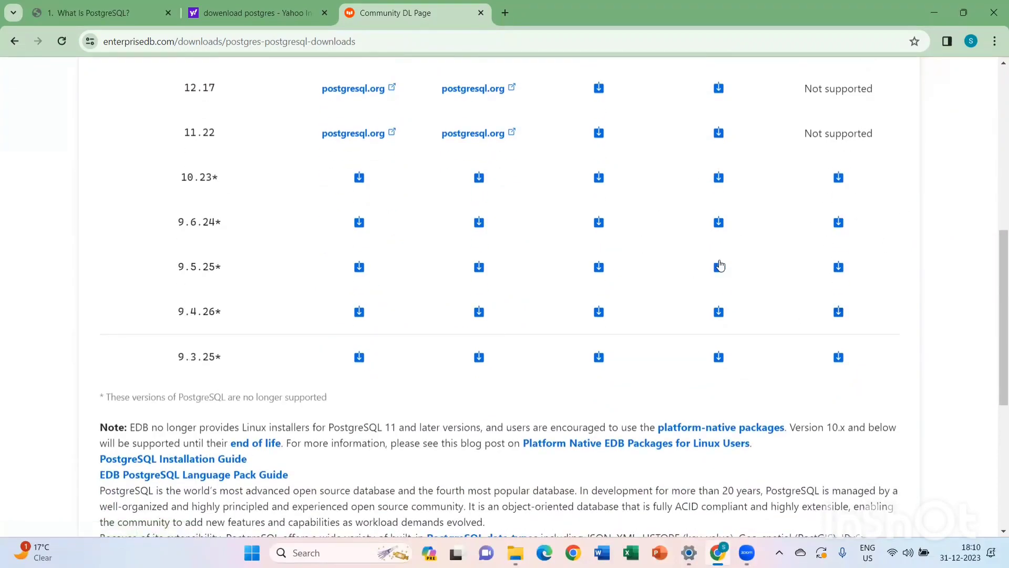
{"action": "scroll", "coordinate": [809, 316], "scroll_direction": "up", "scroll_amount": 6}
{"action": "scroll", "coordinate": [809, 318], "scroll_direction": "down", "scroll_amount": 2}
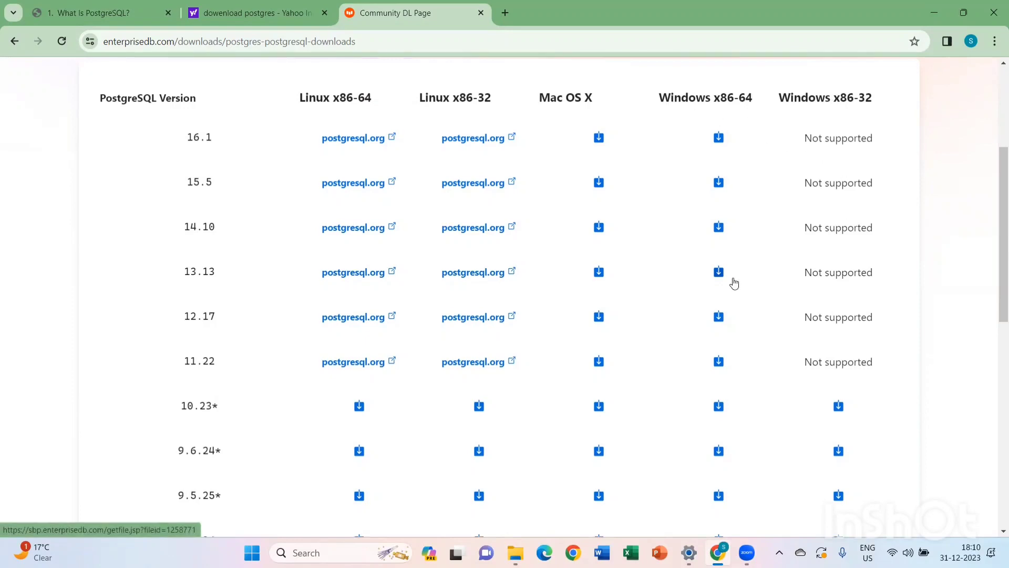
{"action": "scroll", "coordinate": [734, 284], "scroll_direction": "down", "scroll_amount": 3}
{"action": "scroll", "coordinate": [733, 283], "scroll_direction": "up", "scroll_amount": 4}
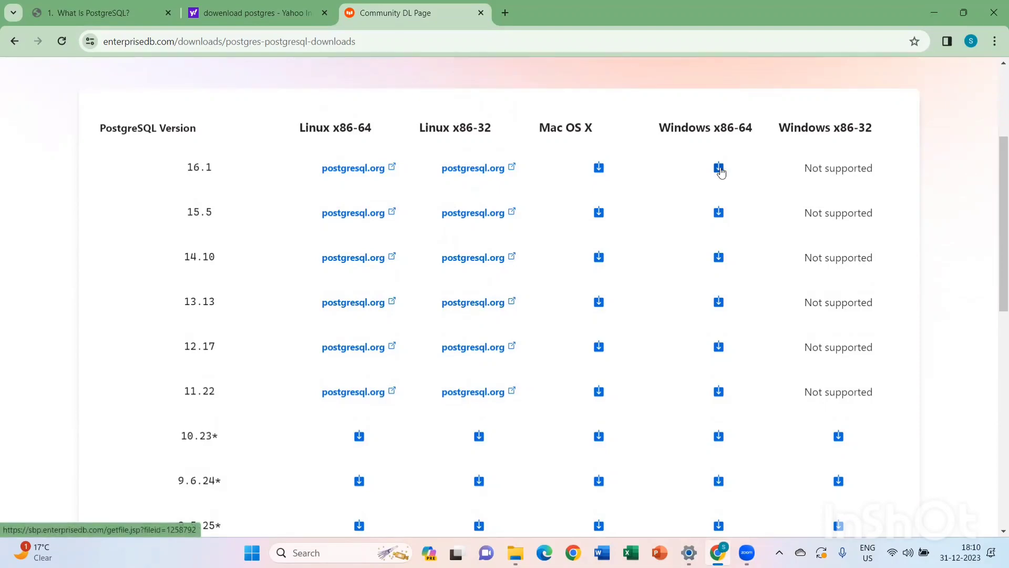
{"action": "left_click", "coordinate": [718, 168]}
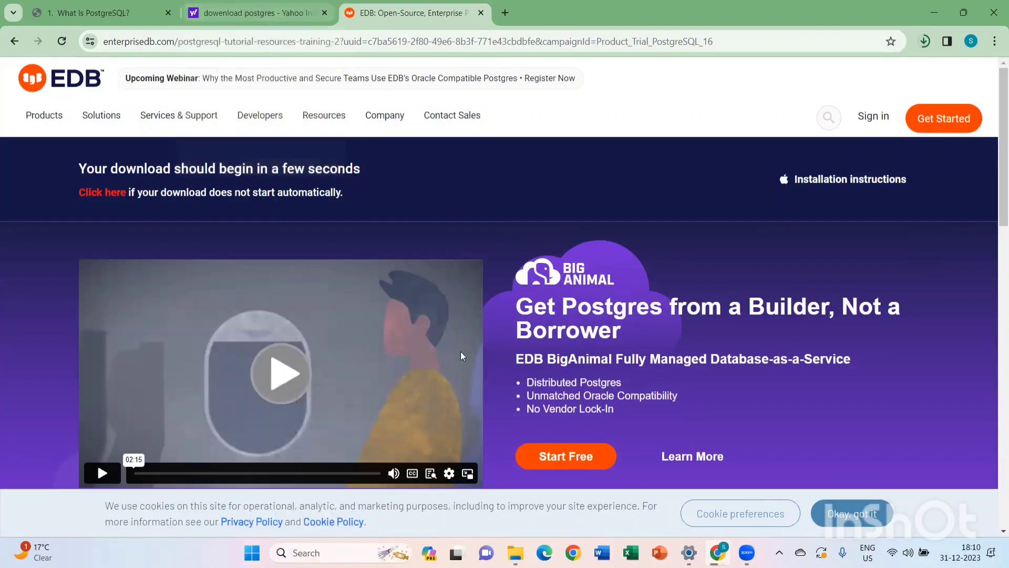
{"action": "scroll", "coordinate": [461, 351], "scroll_direction": "down", "scroll_amount": 8}
{"action": "scroll", "coordinate": [461, 351], "scroll_direction": "down", "scroll_amount": 3}
{"action": "scroll", "coordinate": [461, 351], "scroll_direction": "up", "scroll_amount": 8}
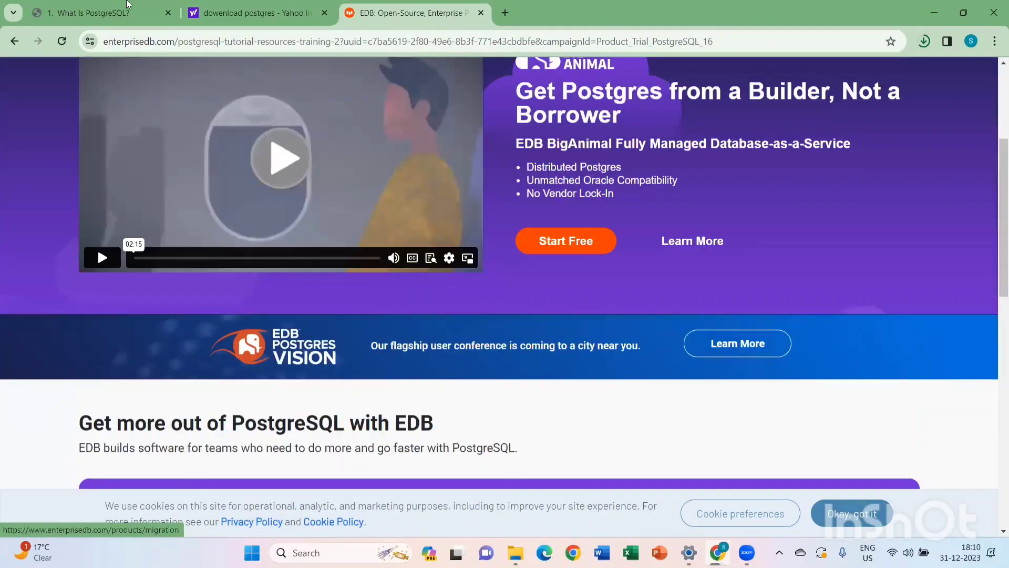
{"action": "left_click", "coordinate": [95, 12]}
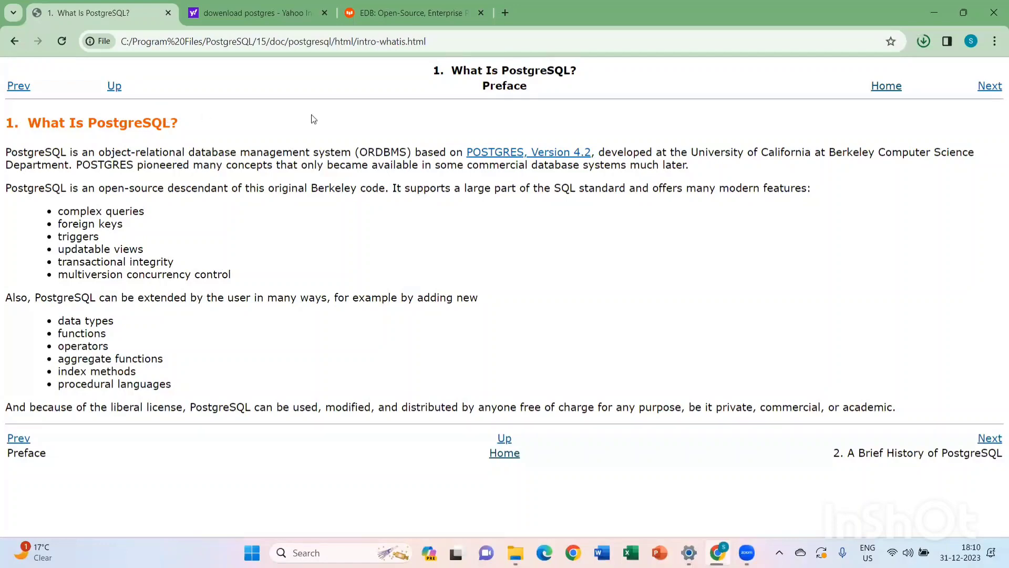
{"action": "left_click", "coordinate": [347, 19]}
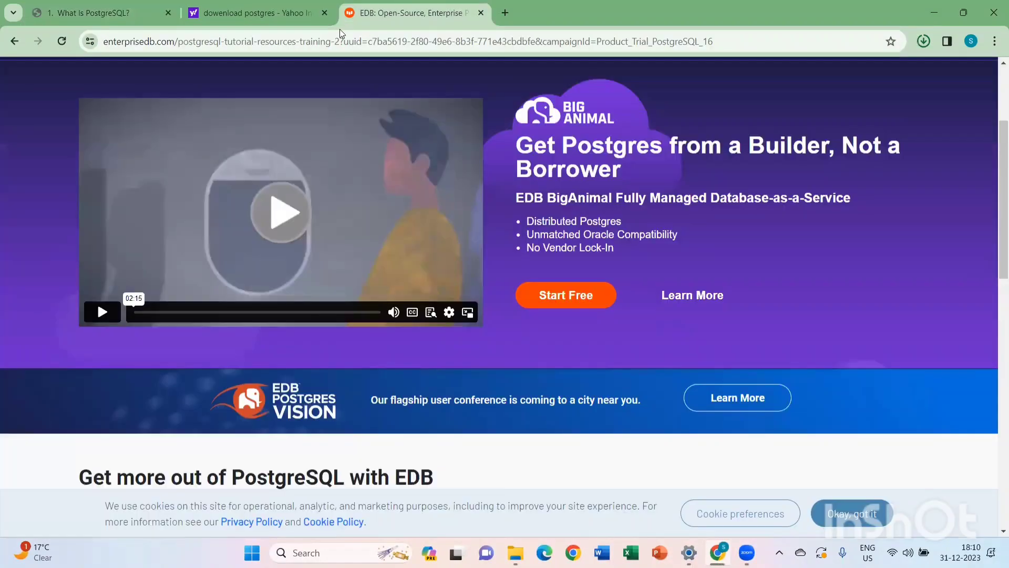
{"action": "scroll", "coordinate": [529, 254], "scroll_direction": "up", "scroll_amount": 3}
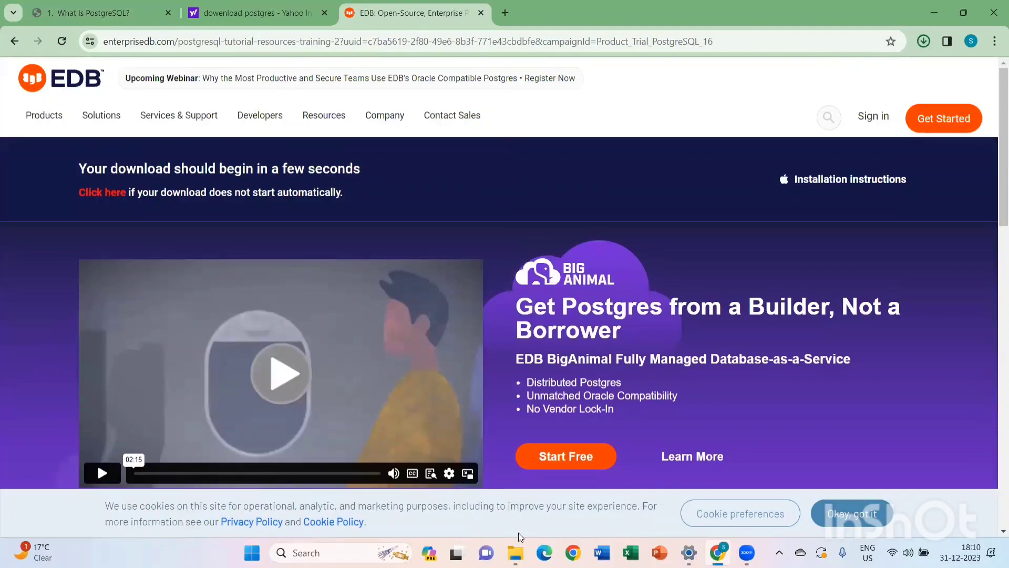
Switch to the Downloads folder in File Explorer and select the postgresql-16.1-1-windows-x64 installer.
{"action": "mouse_move", "coordinate": [515, 552]}
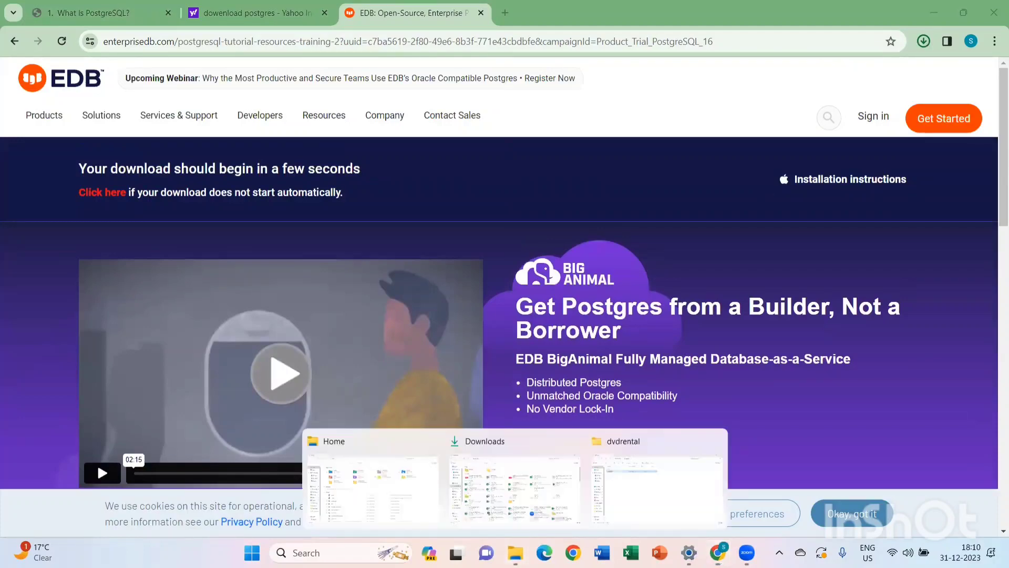
{"action": "left_click", "coordinate": [484, 462]}
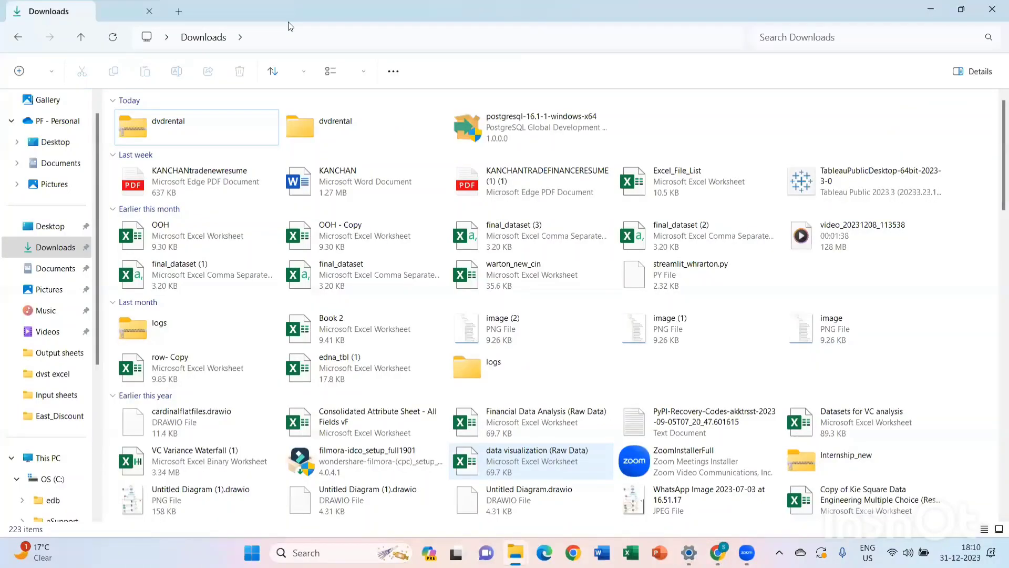
{"action": "double_click", "coordinate": [552, 147]}
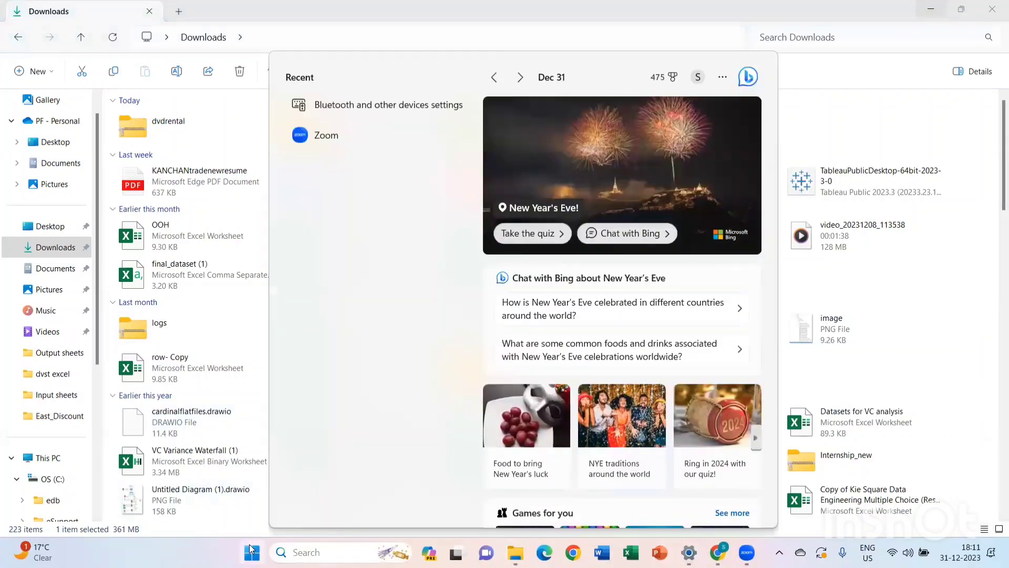
Find the PostgreSQL 15 group among all installed apps and launch pgAdmin 4 from it.
{"action": "left_click", "coordinate": [251, 550]}
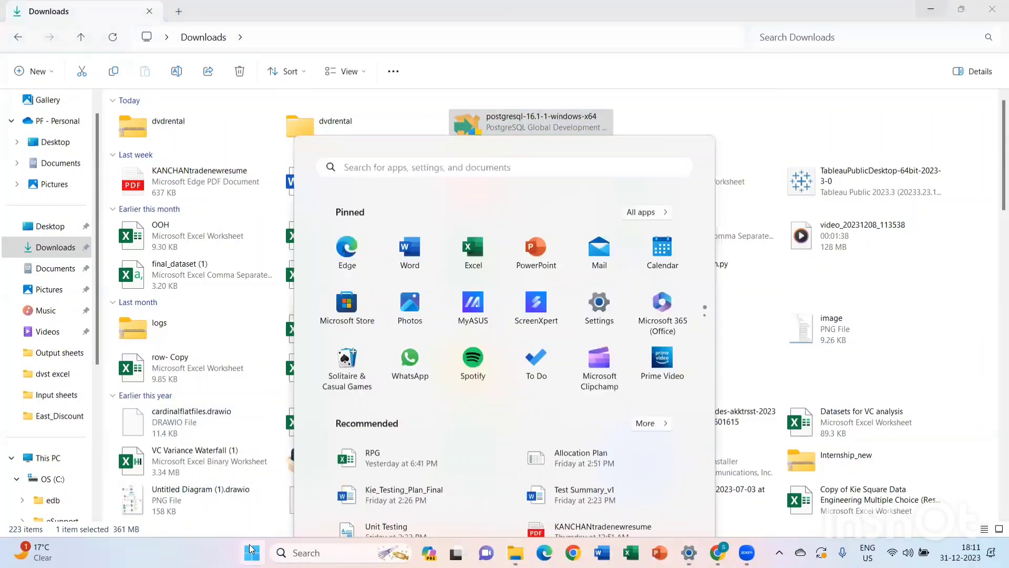
{"action": "left_click", "coordinate": [646, 129]}
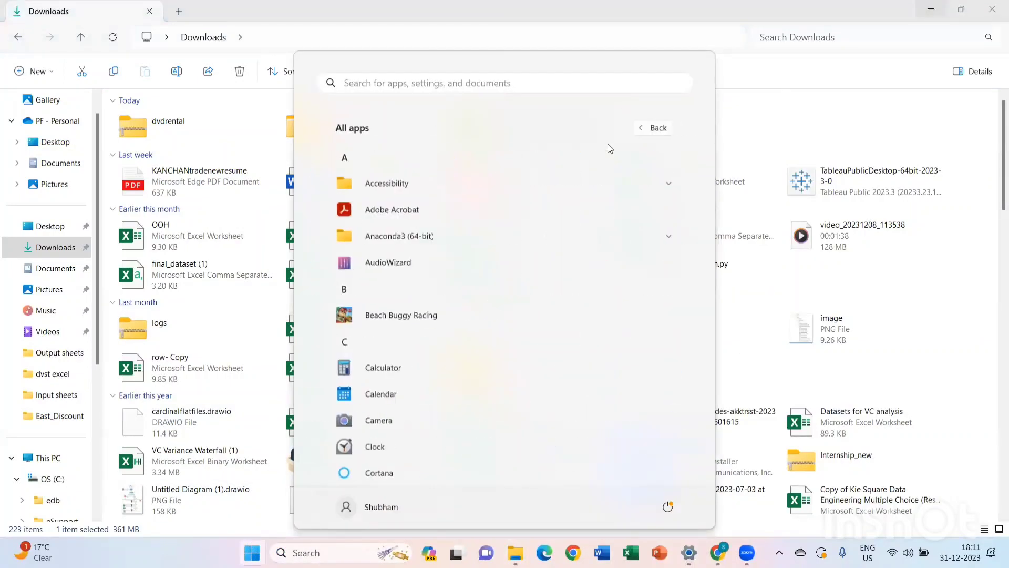
{"action": "scroll", "coordinate": [510, 237], "scroll_direction": "down", "scroll_amount": 15}
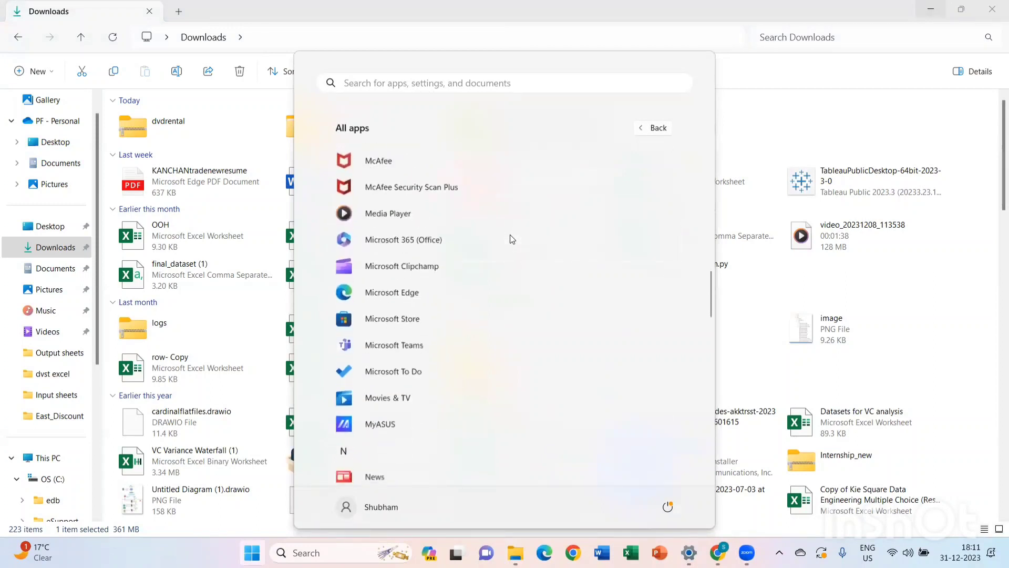
{"action": "scroll", "coordinate": [512, 239], "scroll_direction": "down", "scroll_amount": 6}
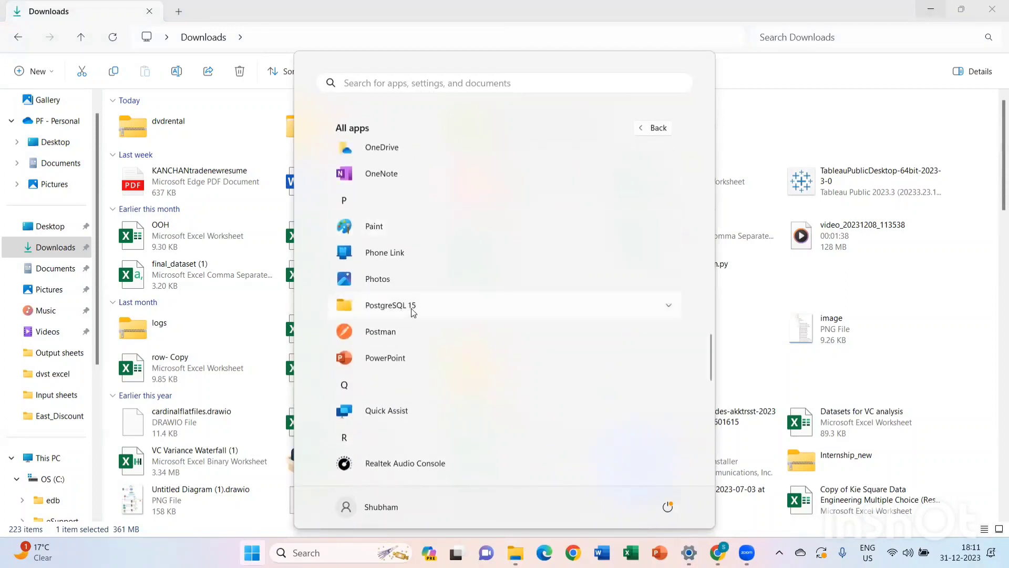
{"action": "left_click", "coordinate": [439, 307]}
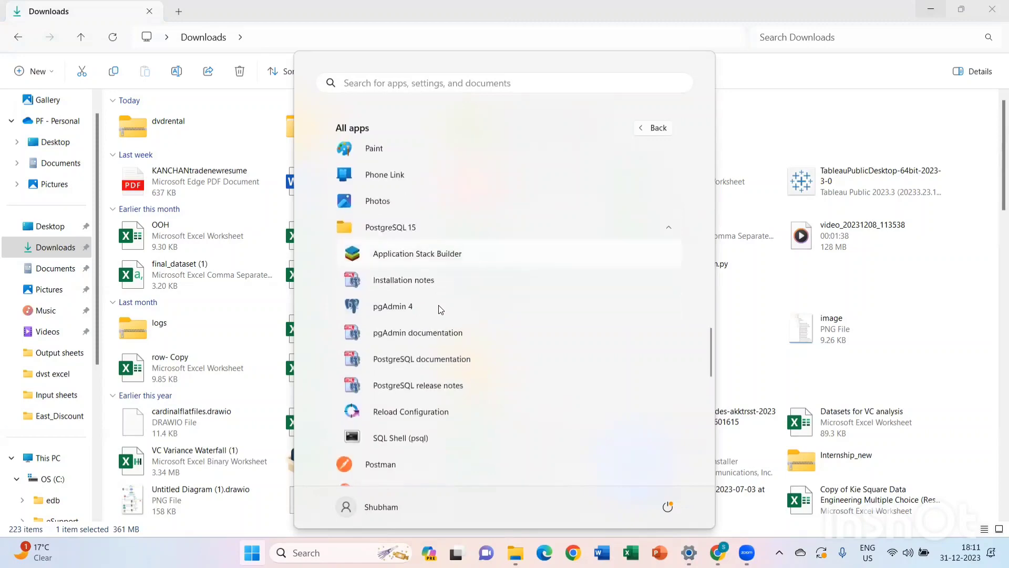
{"action": "left_click", "coordinate": [424, 309]}
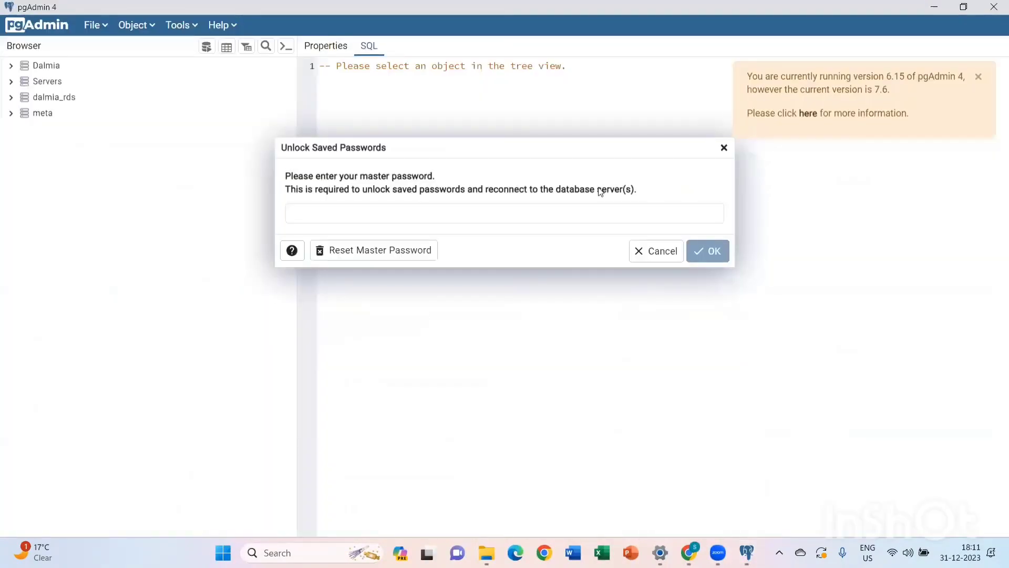
Unlock the saved passwords by entering the master password, and dismiss the version update notice.
{"action": "left_click", "coordinate": [377, 212]}
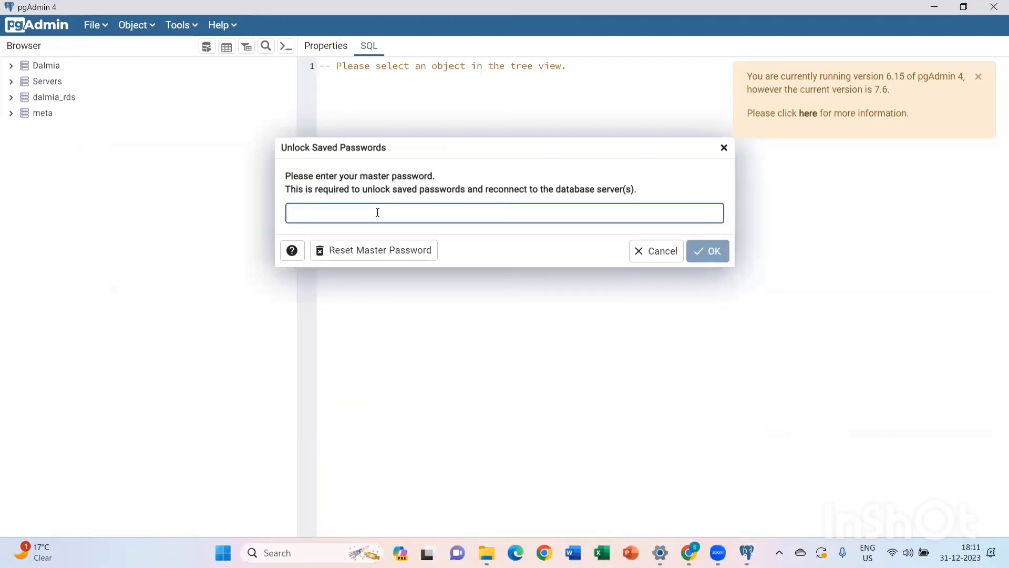
{"action": "type", "text": "••••••"}
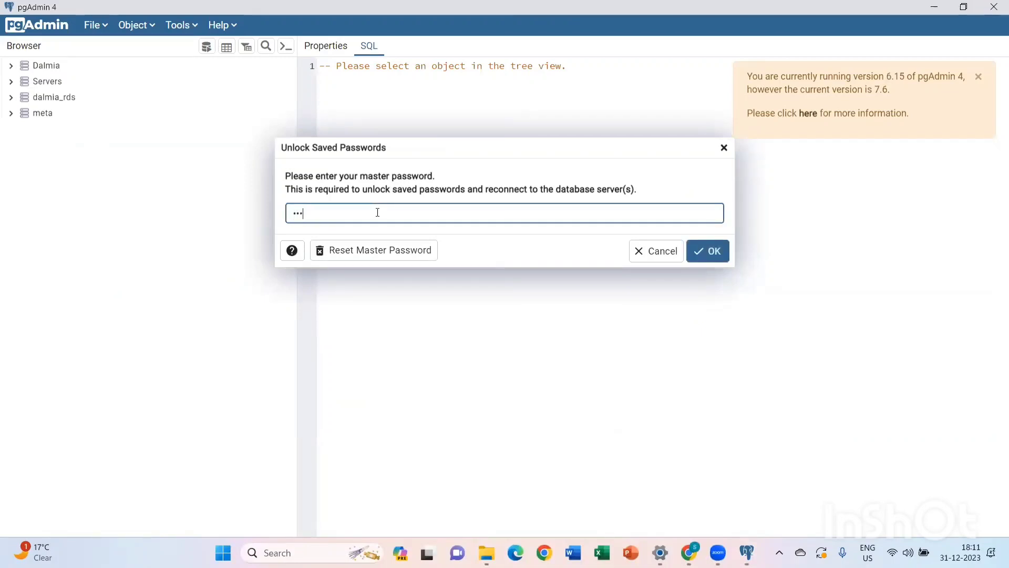
{"action": "type", "text": "••"}
{"action": "key", "text": "Return"}
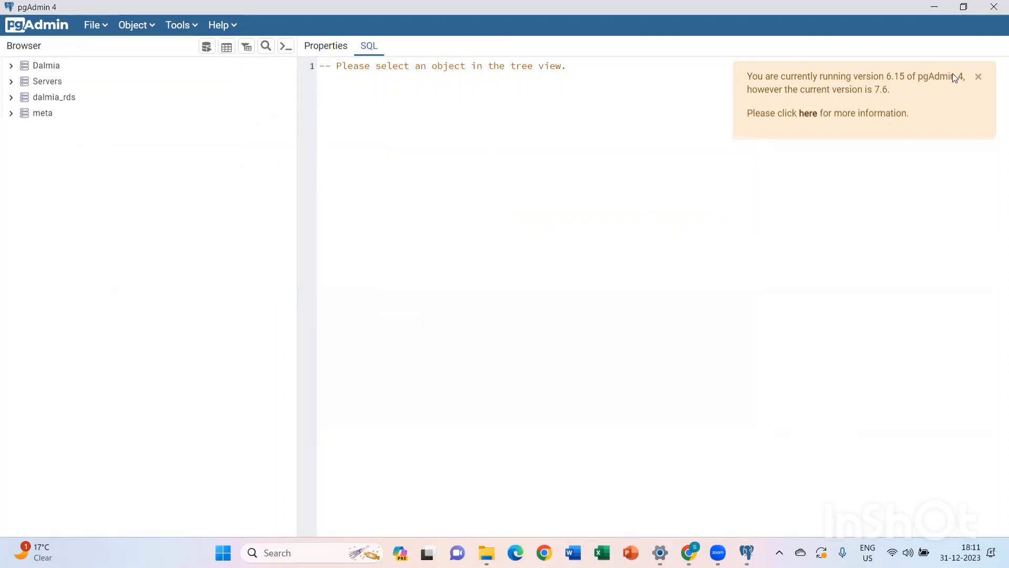
{"action": "left_click", "coordinate": [979, 76]}
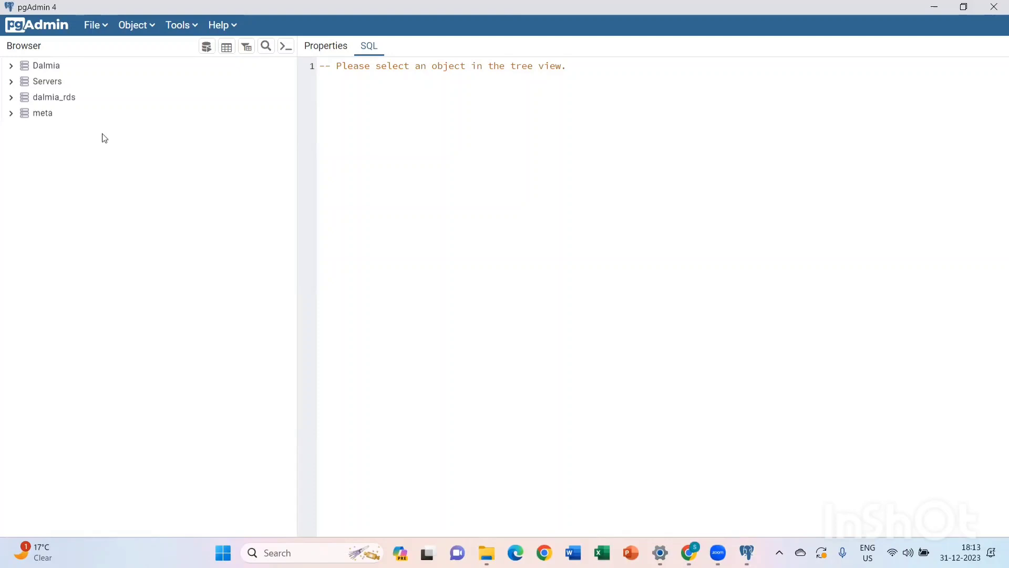
{"action": "left_click", "coordinate": [144, 31]}
{"action": "mouse_move", "coordinate": [149, 50]}
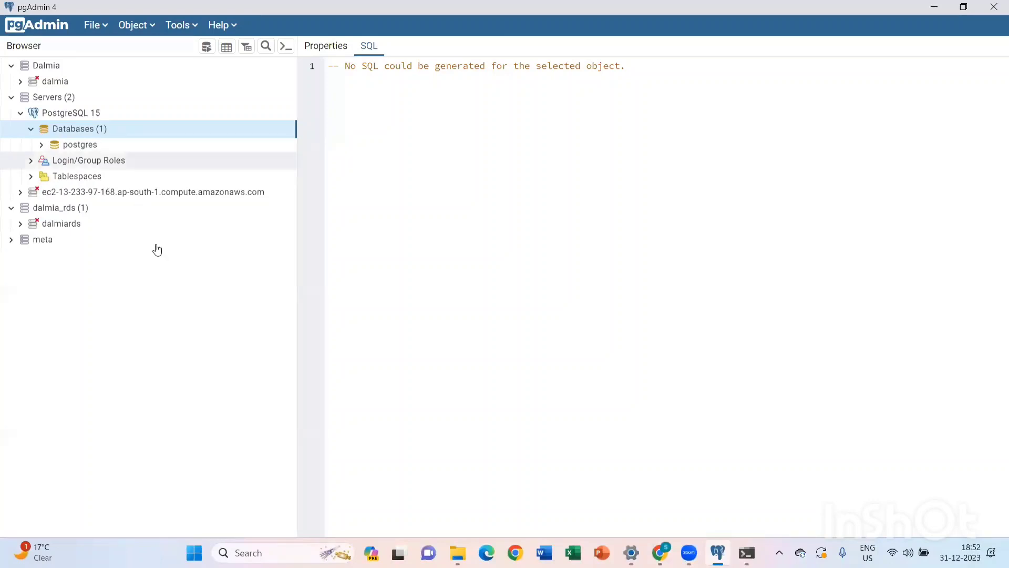
Find the PostgreSQL 15 group among all installed apps and launch SQL Shell (psql) from it.
{"action": "left_click", "coordinate": [194, 553]}
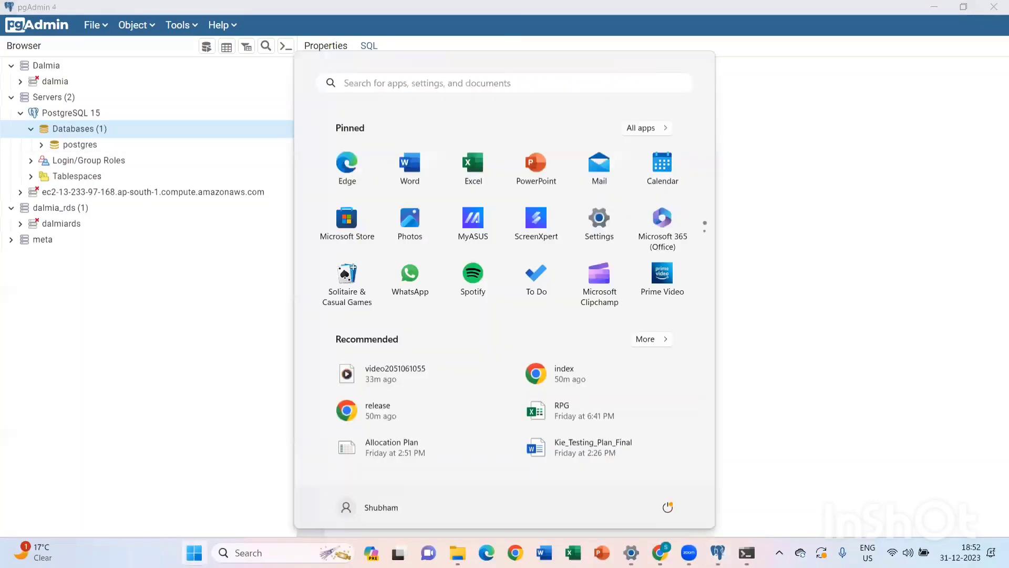
{"action": "left_click", "coordinate": [645, 129]}
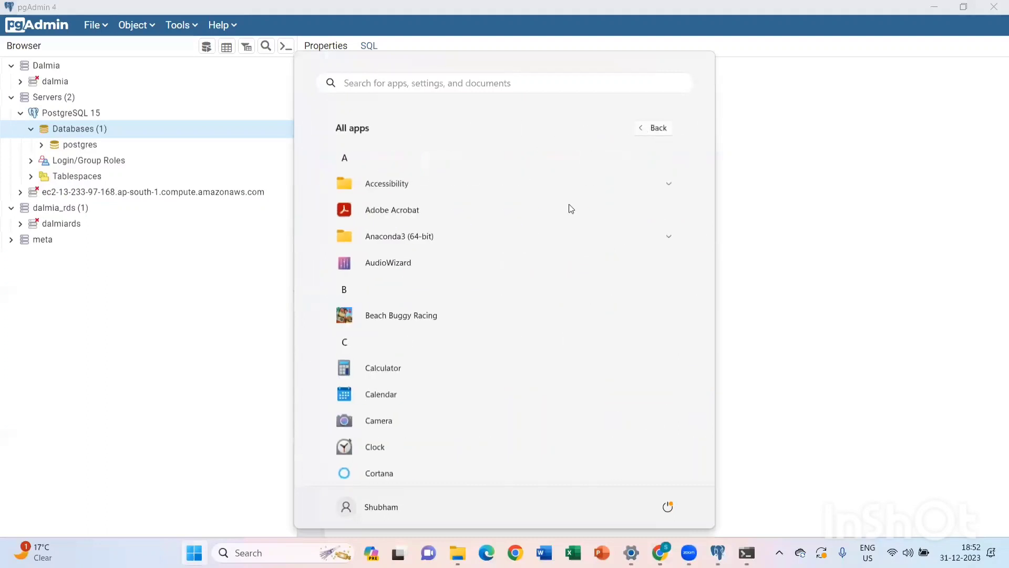
{"action": "scroll", "coordinate": [510, 310], "scroll_direction": "down", "scroll_amount": 5}
{"action": "scroll", "coordinate": [512, 311], "scroll_direction": "down", "scroll_amount": 10}
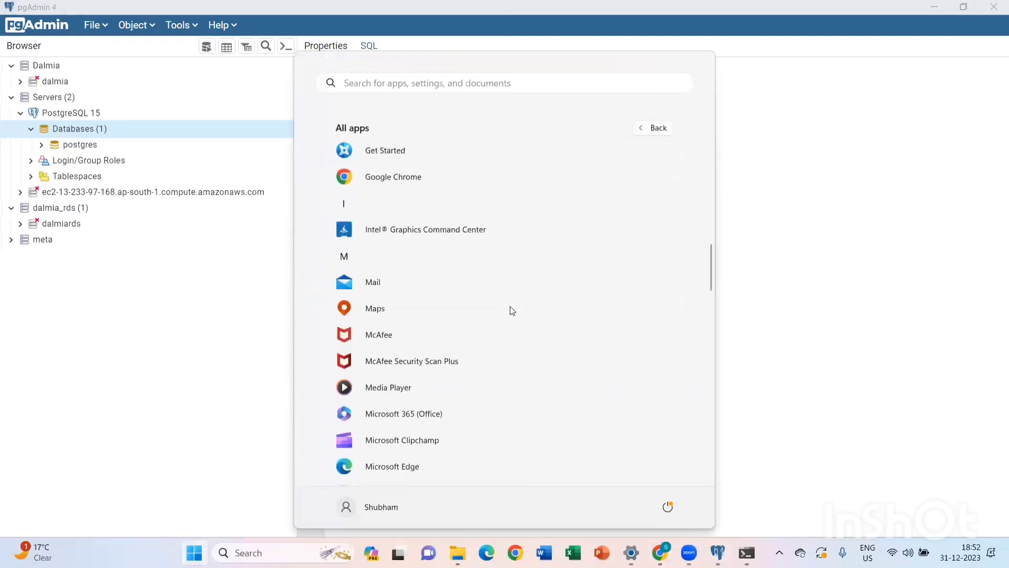
{"action": "scroll", "coordinate": [513, 310], "scroll_direction": "down", "scroll_amount": 2}
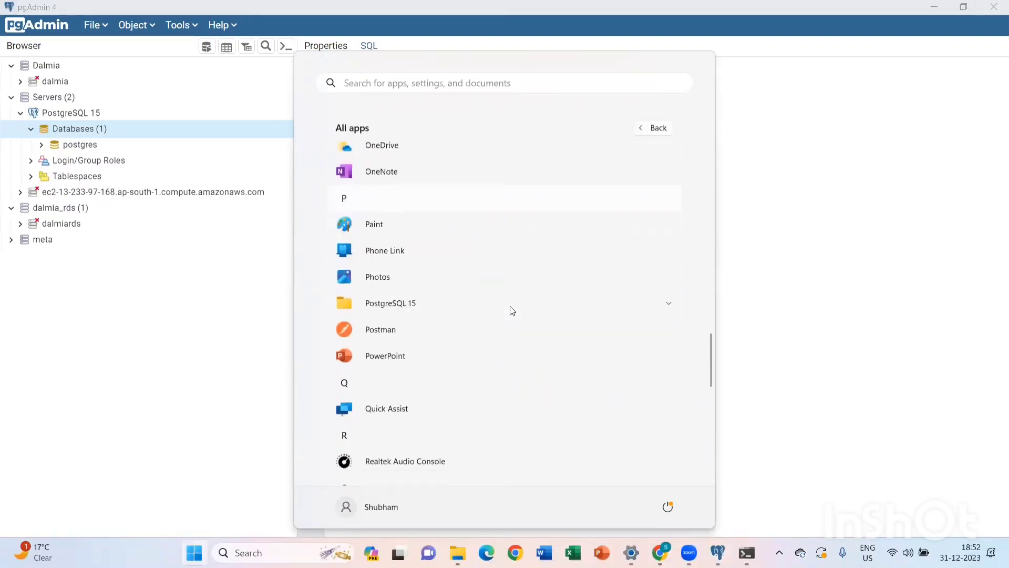
{"action": "left_click", "coordinate": [463, 306]}
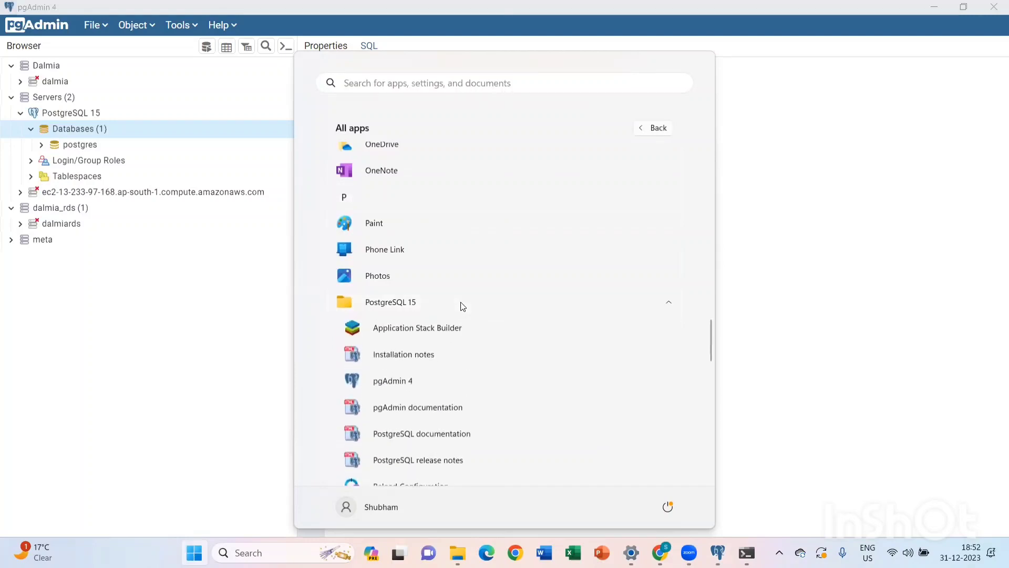
{"action": "scroll", "coordinate": [406, 412], "scroll_direction": "down", "scroll_amount": 2}
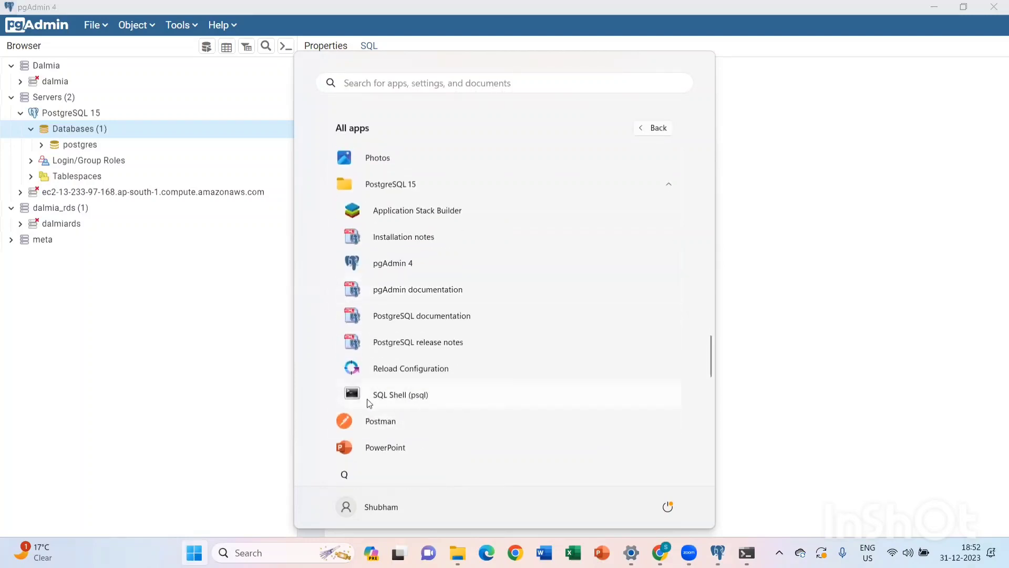
{"action": "left_click", "coordinate": [406, 397]}
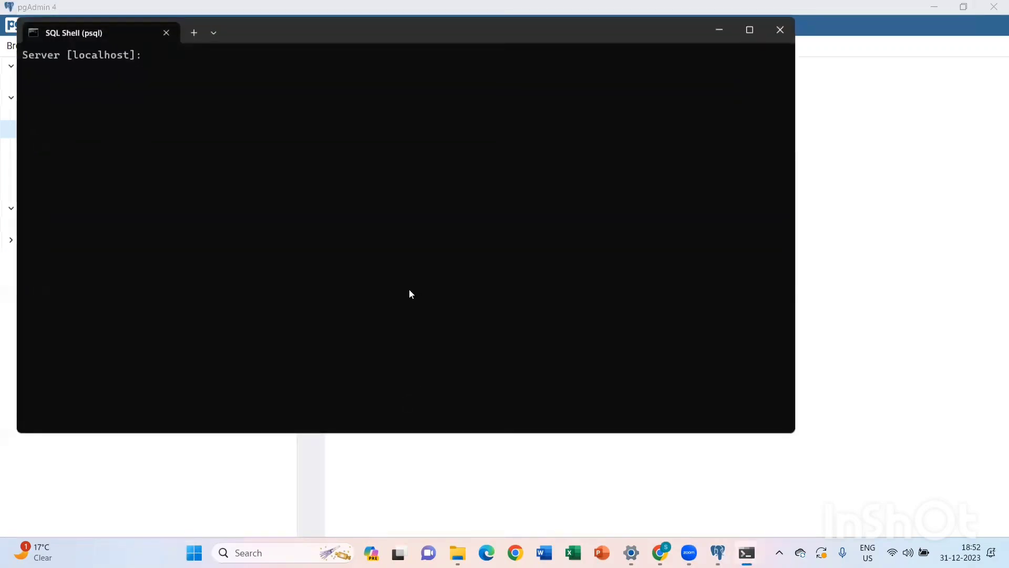
Log in to psql with the default server, database, port and username, entering the password for the postgres user.
{"action": "key", "text": "Return"}
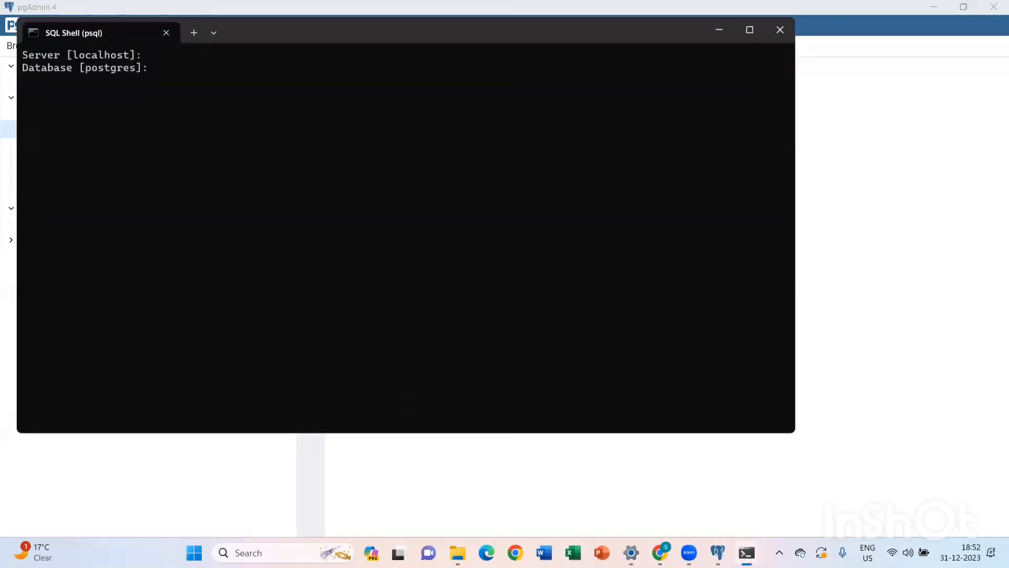
{"action": "key", "text": "Return"}
{"action": "key", "text": "Return"}
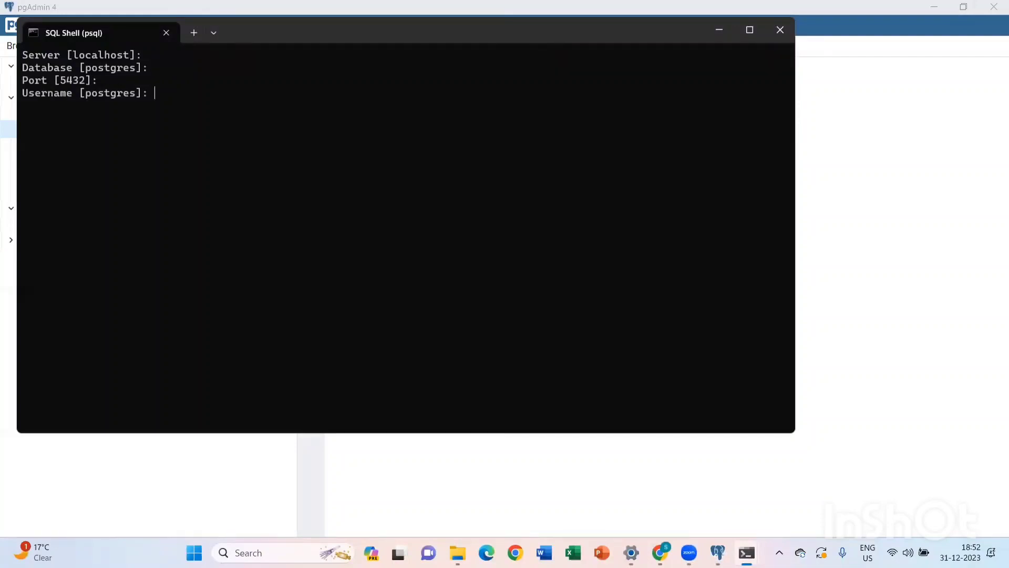
{"action": "key", "text": "Return"}
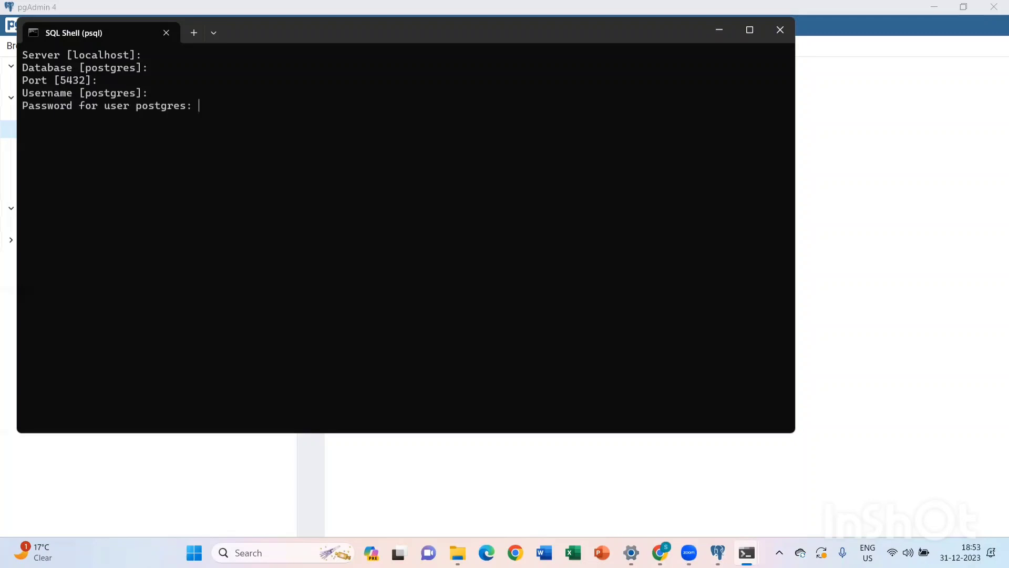
{"action": "key", "text": "Return"}
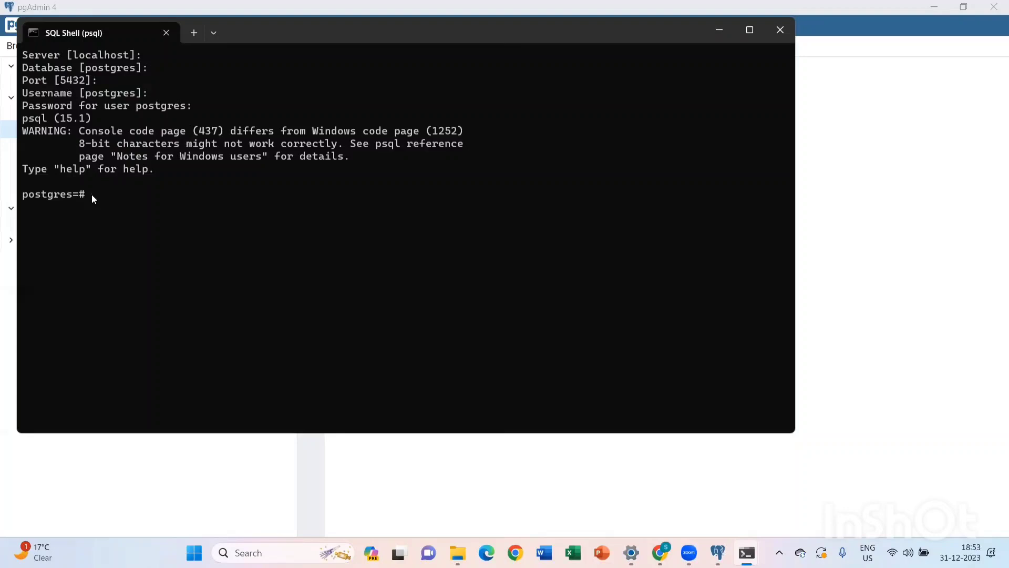
Try to create the dvdrental database by entering CREATE DATABASE dvdrental without a semicolon and repeating it with one on the continuation line.
{"action": "type", "text": "CREATE DATABASE D"}
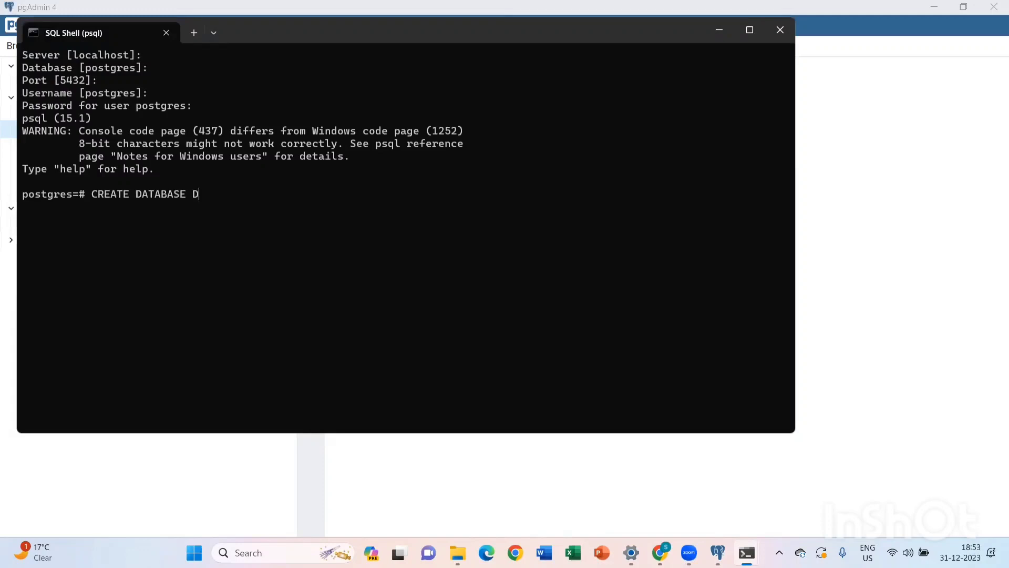
{"action": "key", "text": "BackSpace"}
{"action": "type", "text": "dvdrental"}
{"action": "key", "text": "Return"}
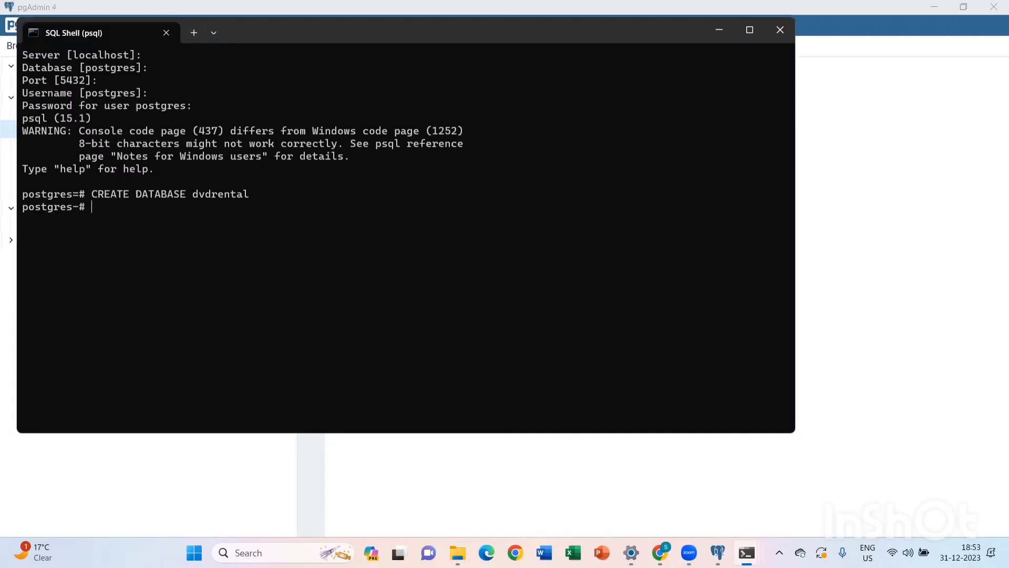
{"action": "key", "text": "Up"}
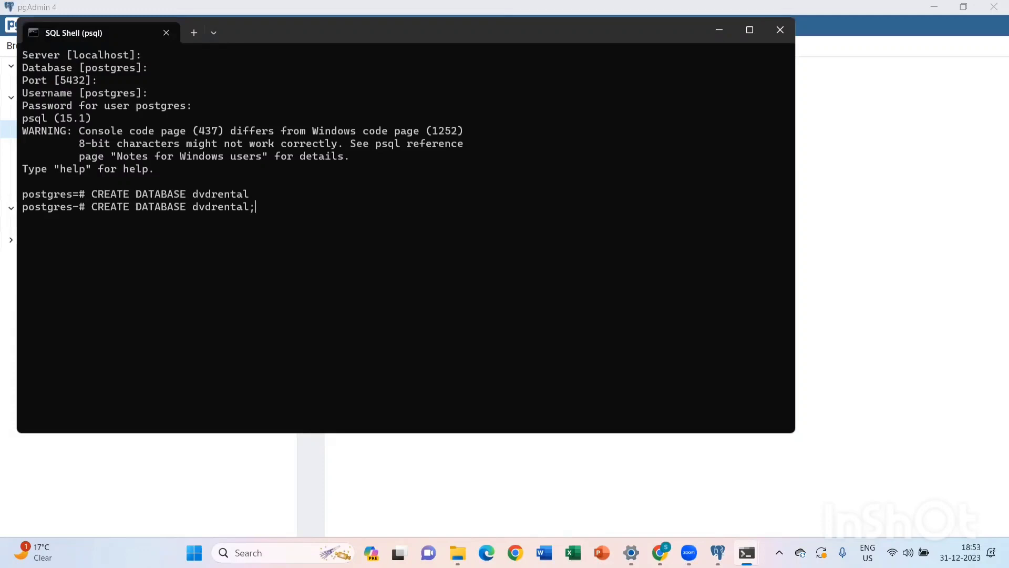
{"action": "type", "text": ";"}
{"action": "key", "text": "Return"}
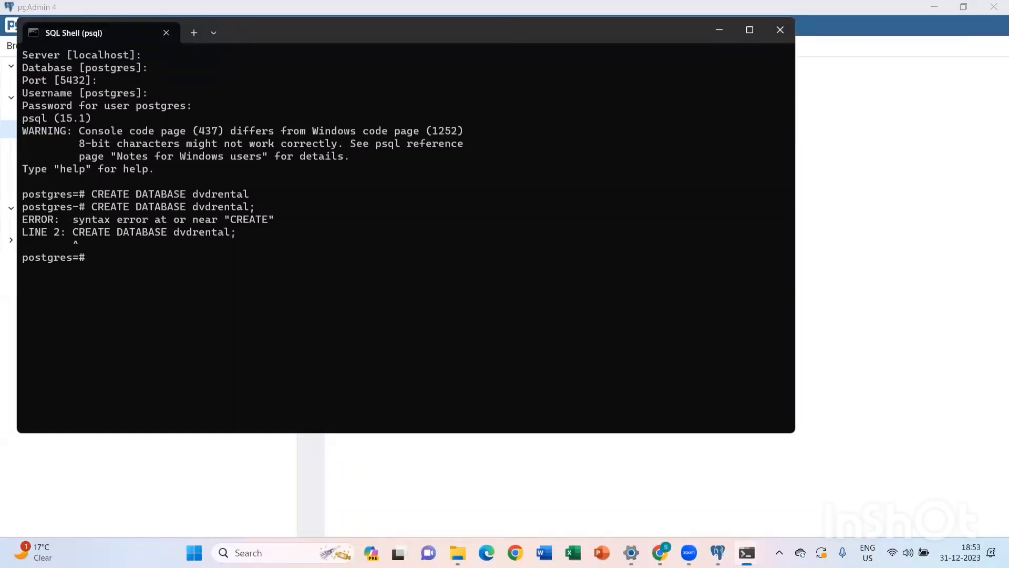
Create the database with CREATE DATABASE dvdrental; and exit the SQL shell.
{"action": "type", "text": "CREATE DATABASE dvdrental;"}
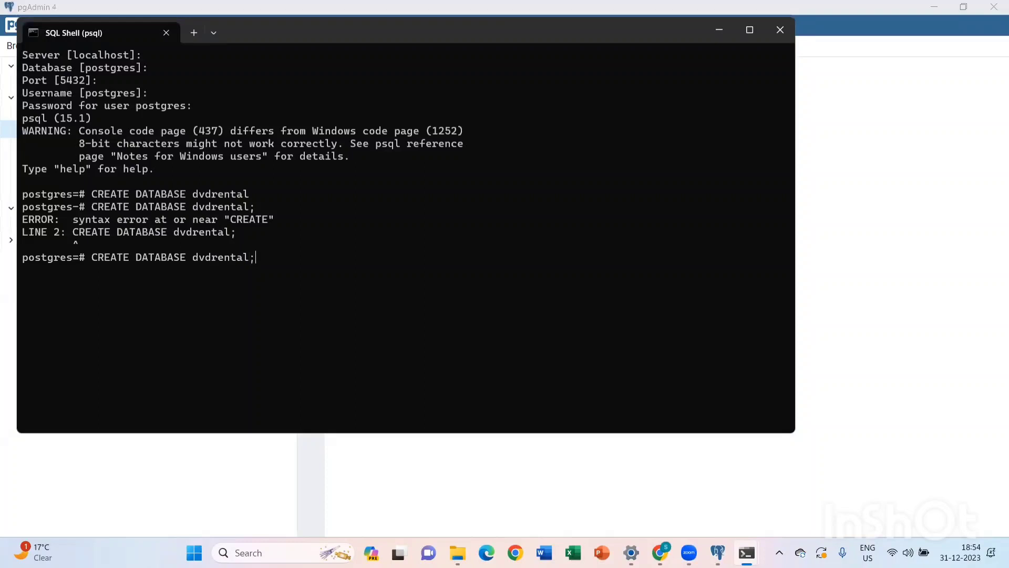
{"action": "key", "text": "Return"}
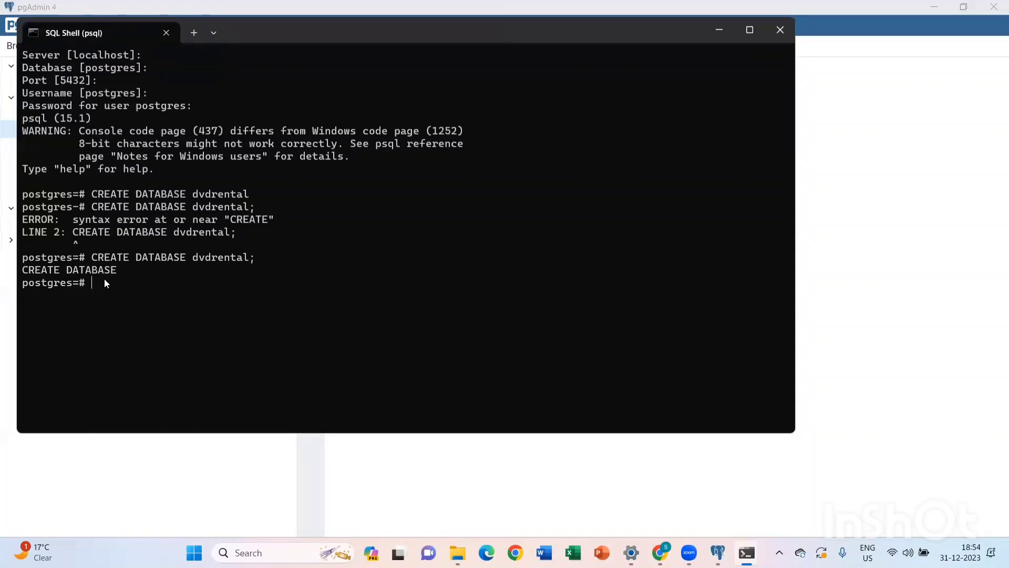
{"action": "type", "text": "exit"}
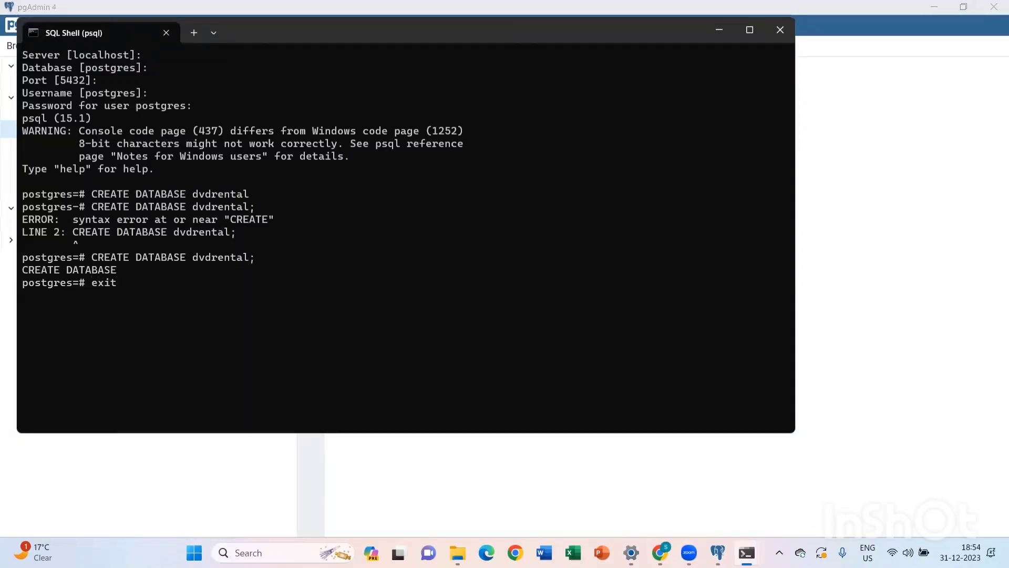
{"action": "key", "text": "Return"}
{"action": "key", "text": "Return"}
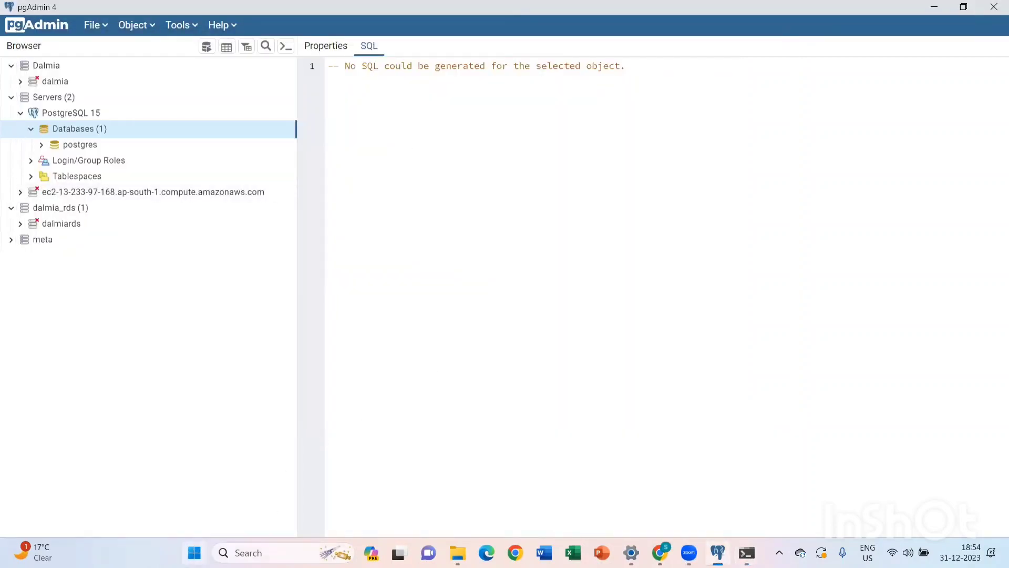
Search Windows for the Command Prompt app and open it.
{"action": "left_click", "coordinate": [194, 552]}
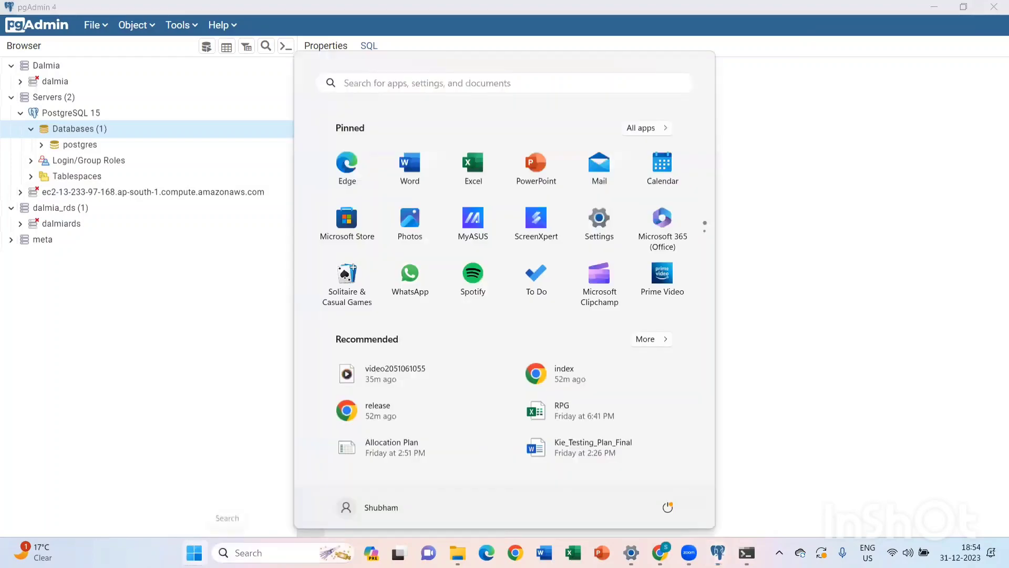
{"action": "left_click", "coordinate": [247, 553]}
{"action": "type", "text": "coo"}
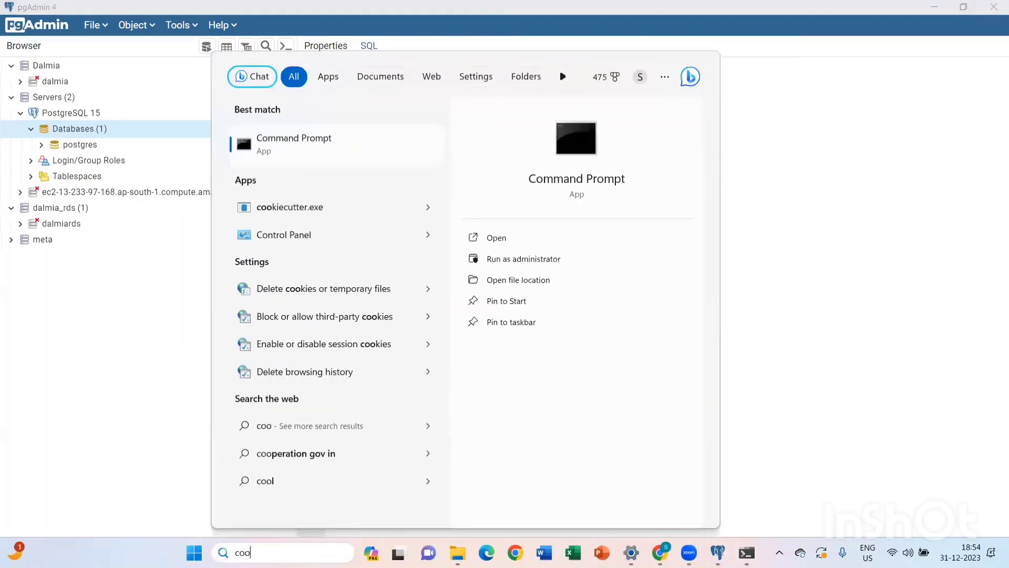
{"action": "left_click", "coordinate": [294, 142]}
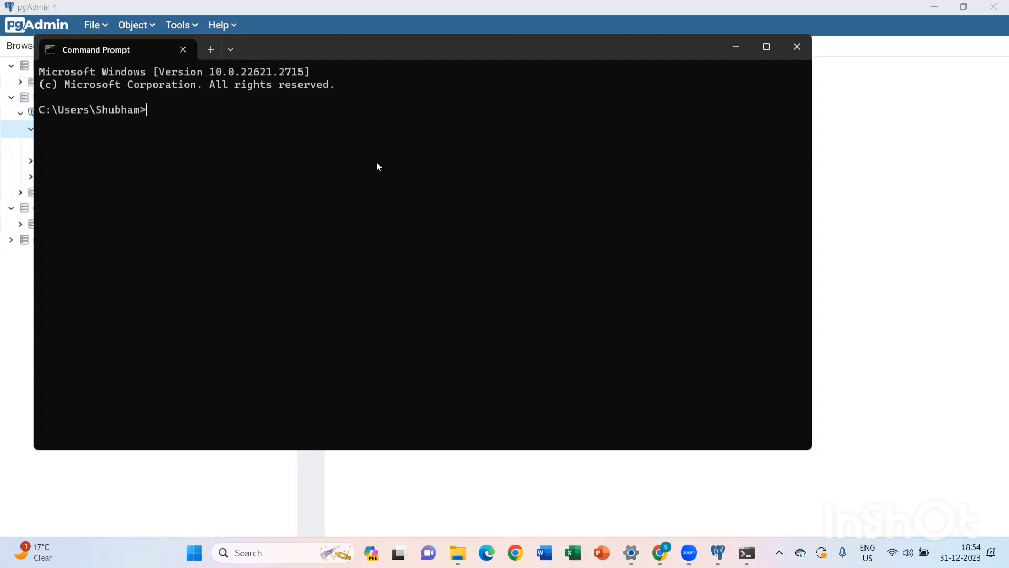
{"action": "type", "text": "cd"}
{"action": "key", "text": "BackSpace"}
{"action": "key", "text": "BackSpace"}
Switch to File Explorer, go up to the C: drive and browse through Program Files and PostgreSQL into the 15 folder.
{"action": "mouse_move", "coordinate": [458, 550]}
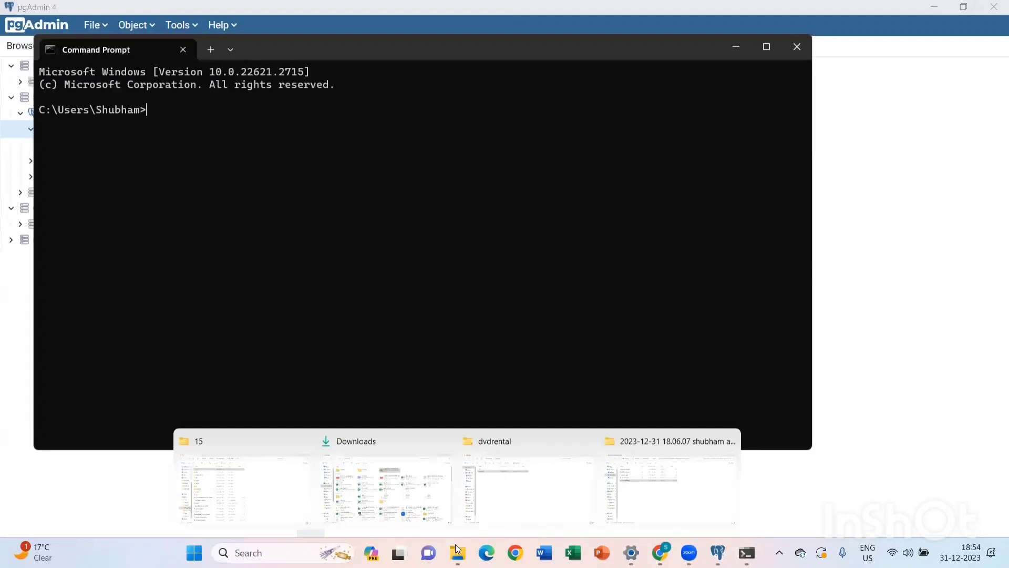
{"action": "left_click", "coordinate": [258, 479]}
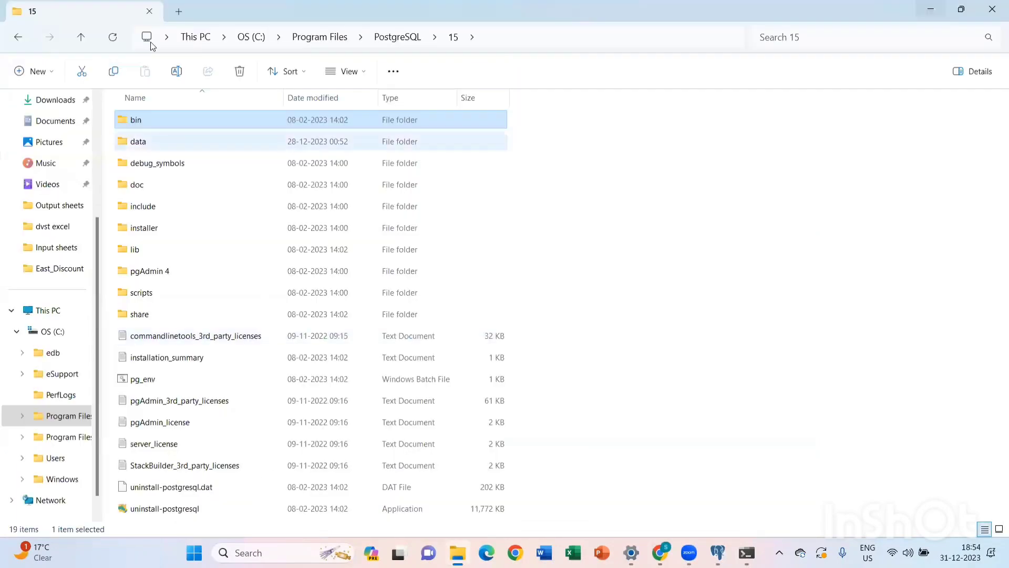
{"action": "left_click", "coordinate": [81, 36]}
{"action": "left_click", "coordinate": [81, 36]}
{"action": "left_click", "coordinate": [81, 36]}
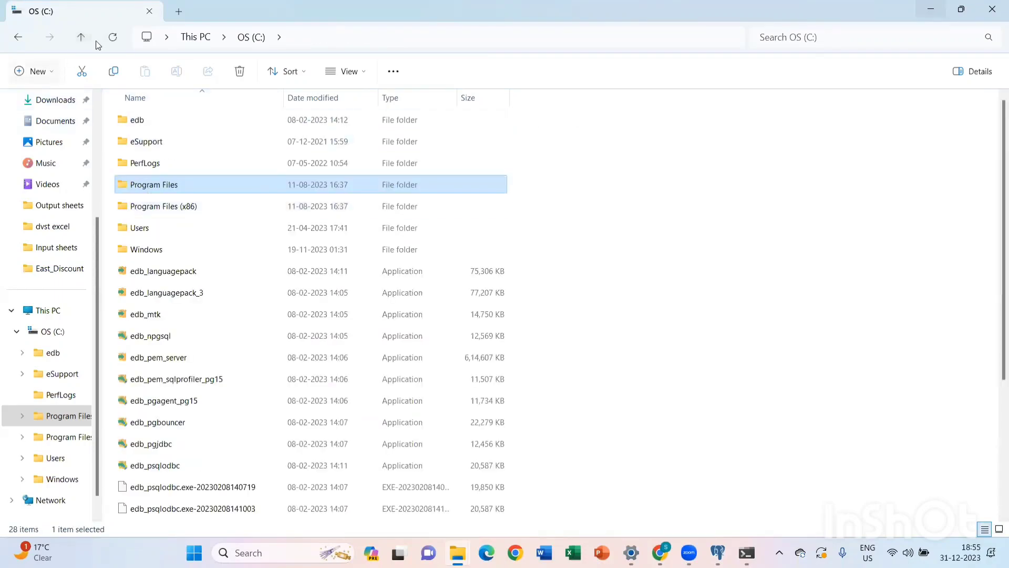
{"action": "double_click", "coordinate": [169, 189]}
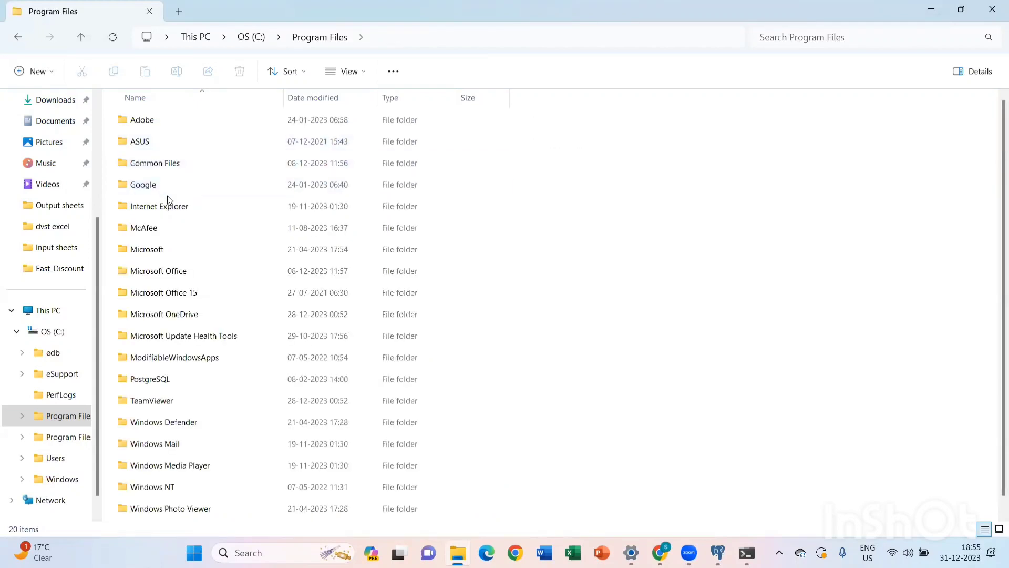
{"action": "double_click", "coordinate": [167, 377]}
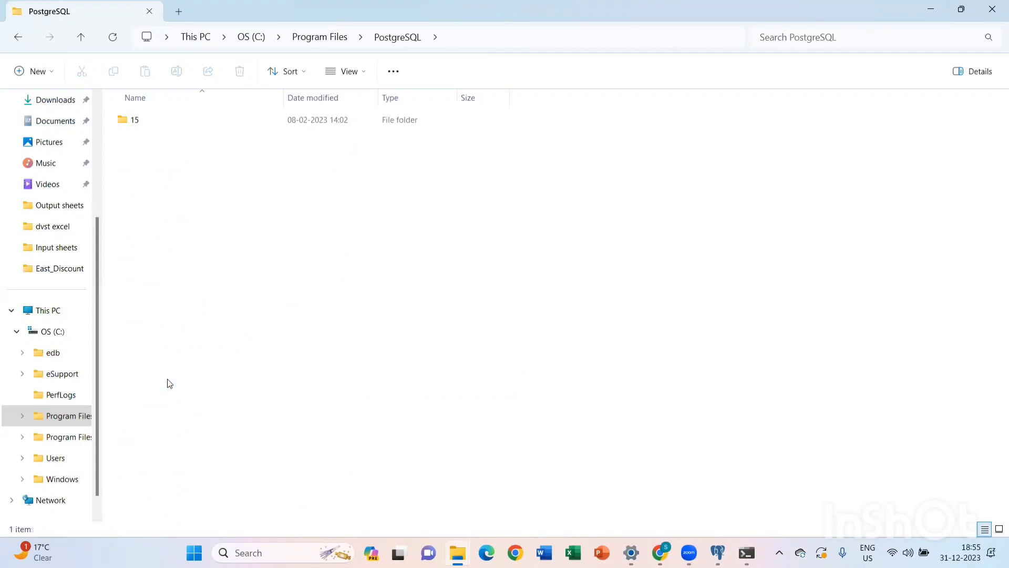
{"action": "double_click", "coordinate": [182, 123]}
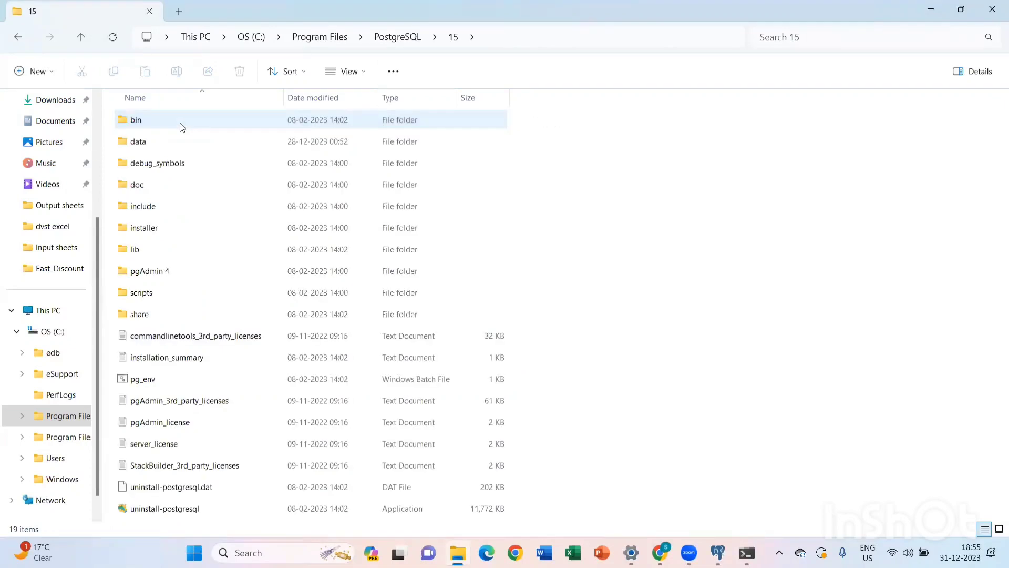
Copy the path of the bin folder inside the PostgreSQL 15 folder.
{"action": "right_click", "coordinate": [148, 125]}
{"action": "left_click", "coordinate": [148, 125]}
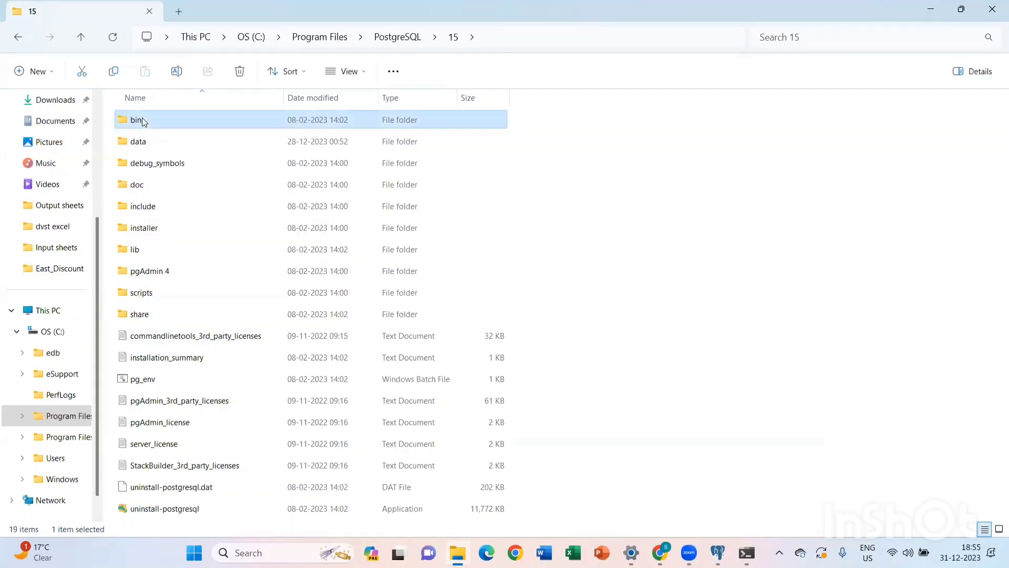
{"action": "right_click", "coordinate": [145, 122]}
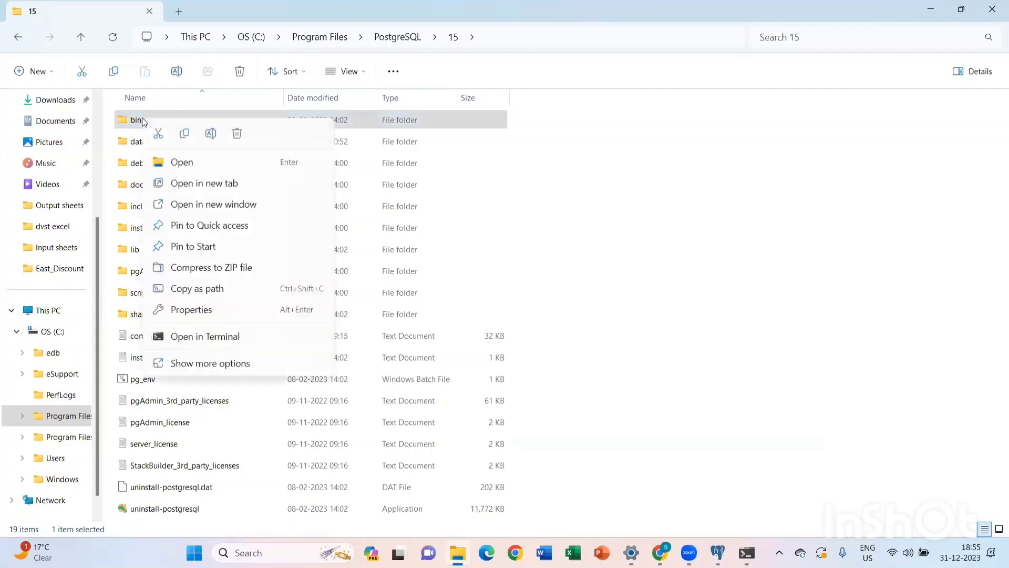
{"action": "left_click", "coordinate": [201, 289]}
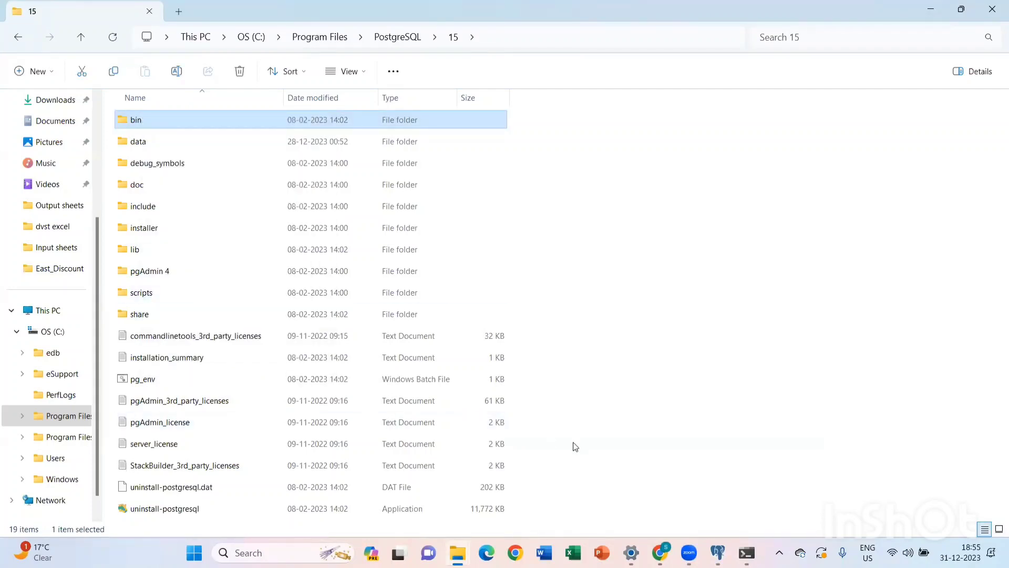
Switch to the new Command Prompt window and change the directory to C:\Program Files\PostgreSQL\15\bin, using the copied path without quotation marks.
{"action": "mouse_move", "coordinate": [746, 551]}
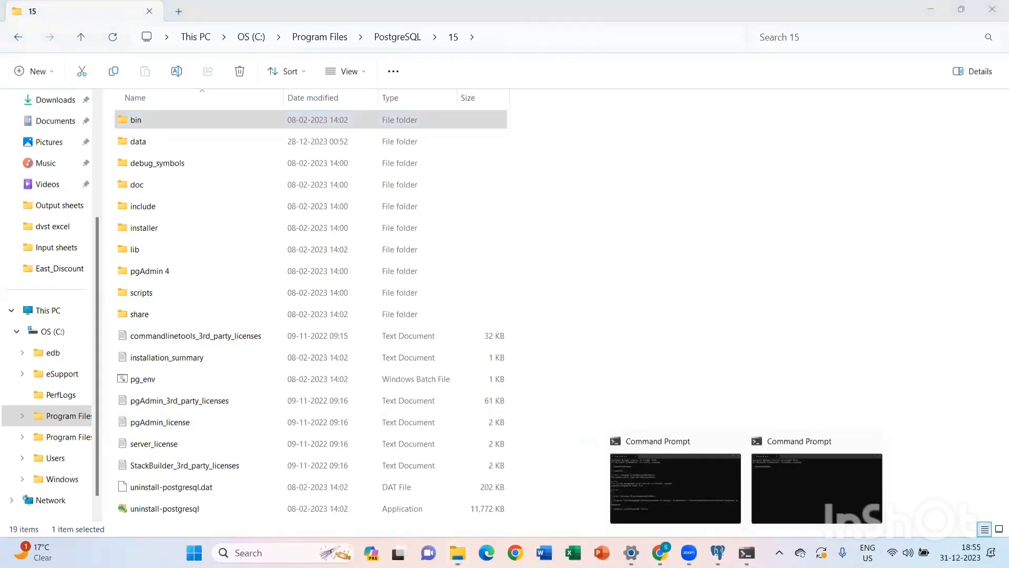
{"action": "left_click", "coordinate": [798, 475]}
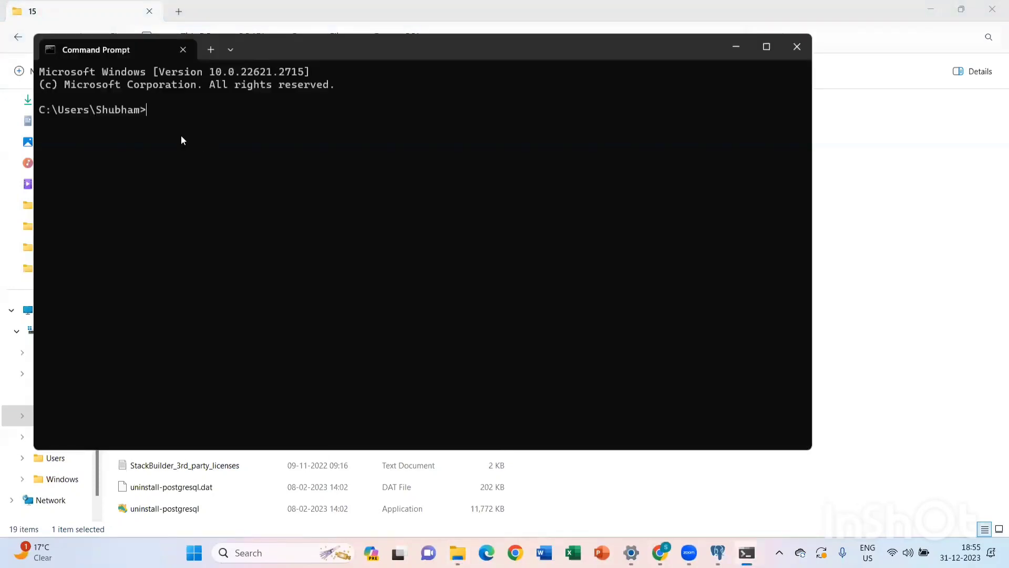
{"action": "type", "text": "\"C:\\Program Files\\PostgreSQL\\15\\bin\""}
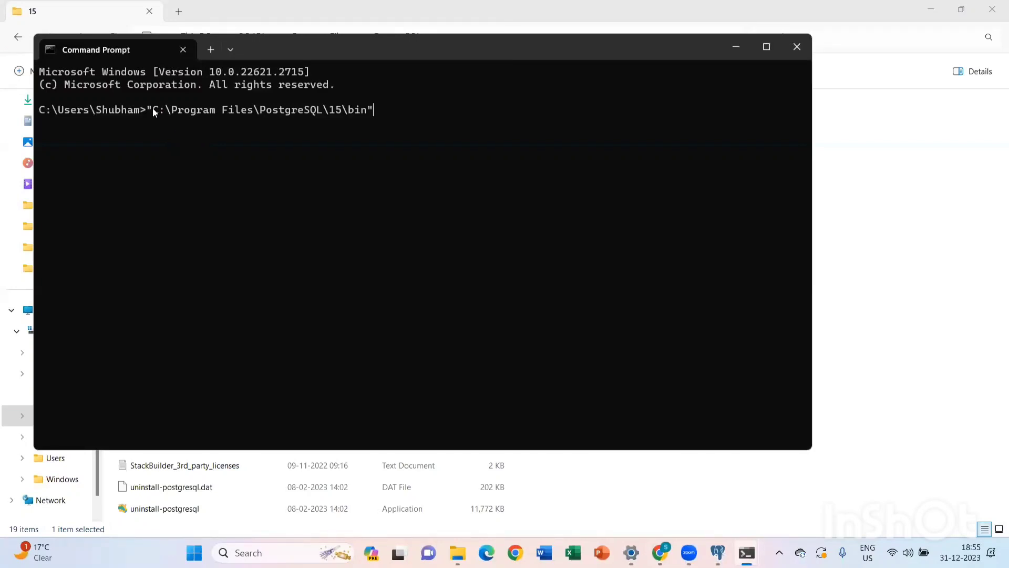
{"action": "key", "text": "BackSpace"}
{"action": "key", "text": "Home"}
{"action": "key", "text": "Delete"}
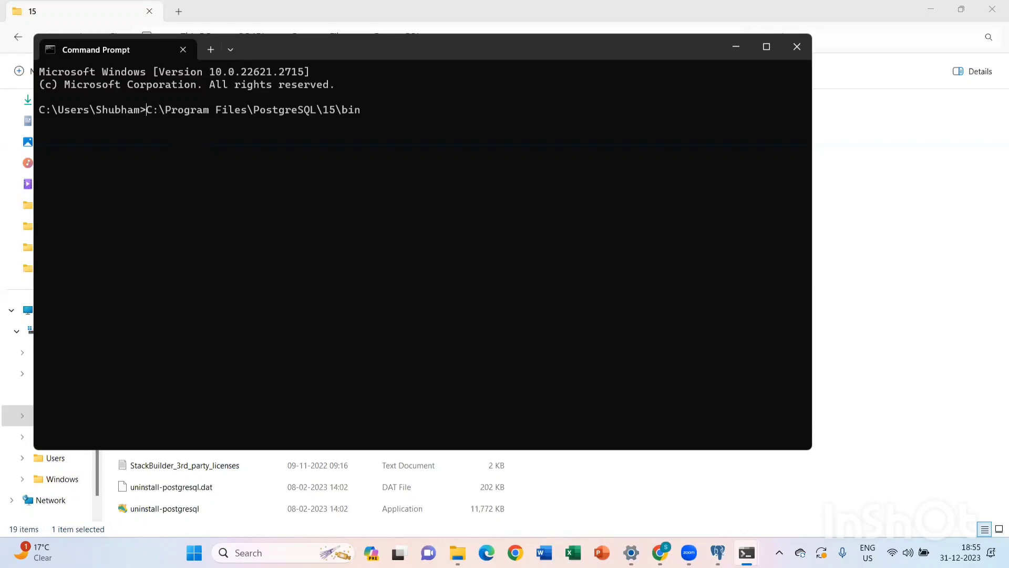
{"action": "type", "text": "cd"}
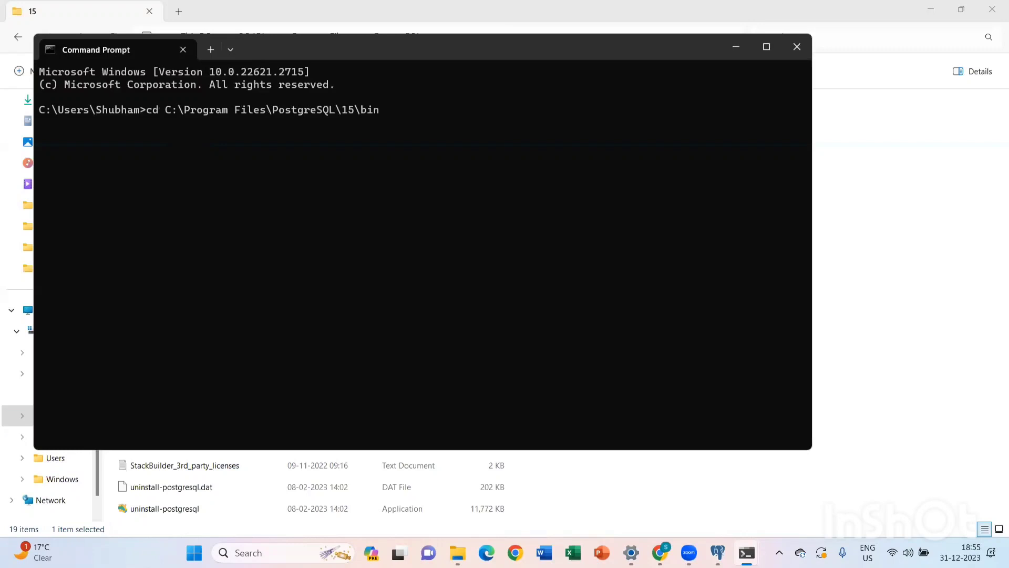
{"action": "key", "text": "Return"}
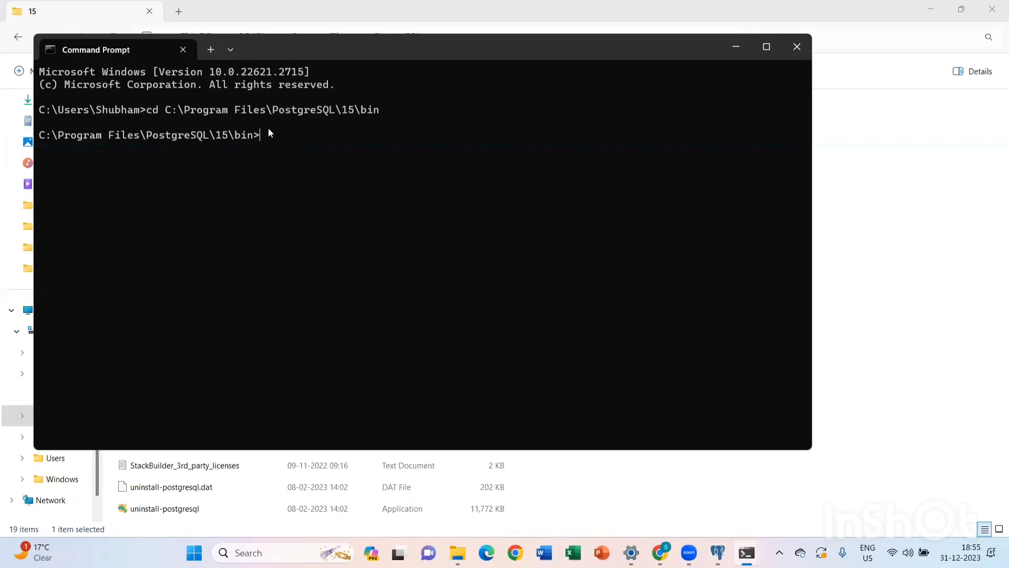
Start the restore command with pg_restore -U postgres -d dvdrental, without running it.
{"action": "type", "text": "g_restore -U postgres -d dv"}
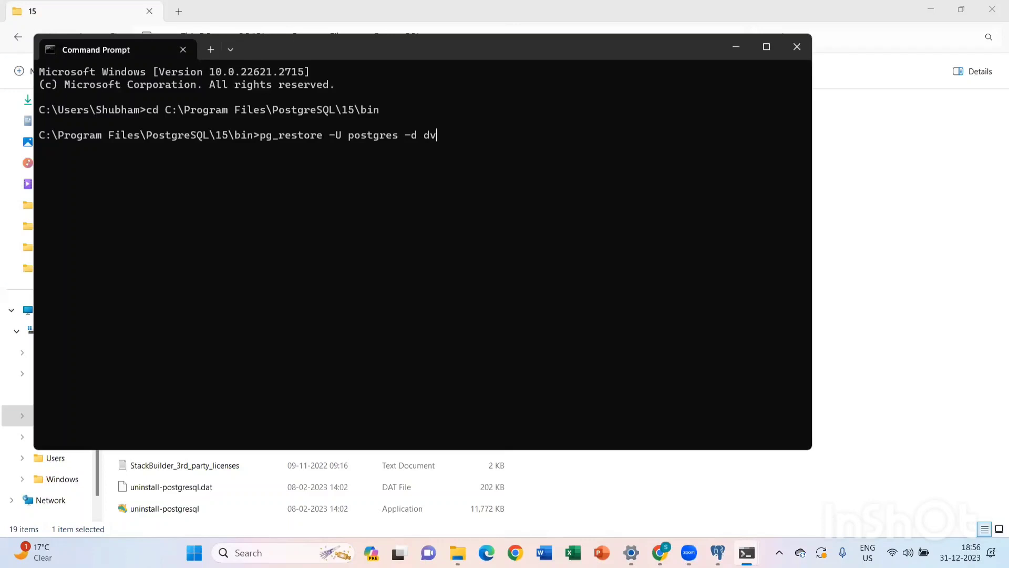
{"action": "type", "text": "drental"}
Switch to the Downloads folder in File Explorer, open the extracted dvdrental folder and copy the path of the dvdrental archive inside it.
{"action": "mouse_move", "coordinate": [458, 552]}
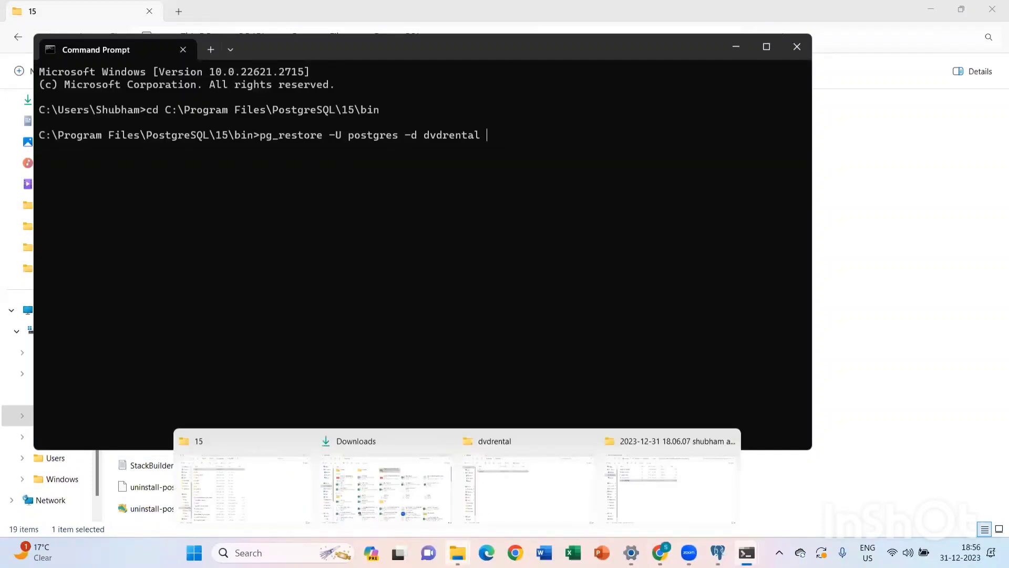
{"action": "left_click", "coordinate": [415, 476]}
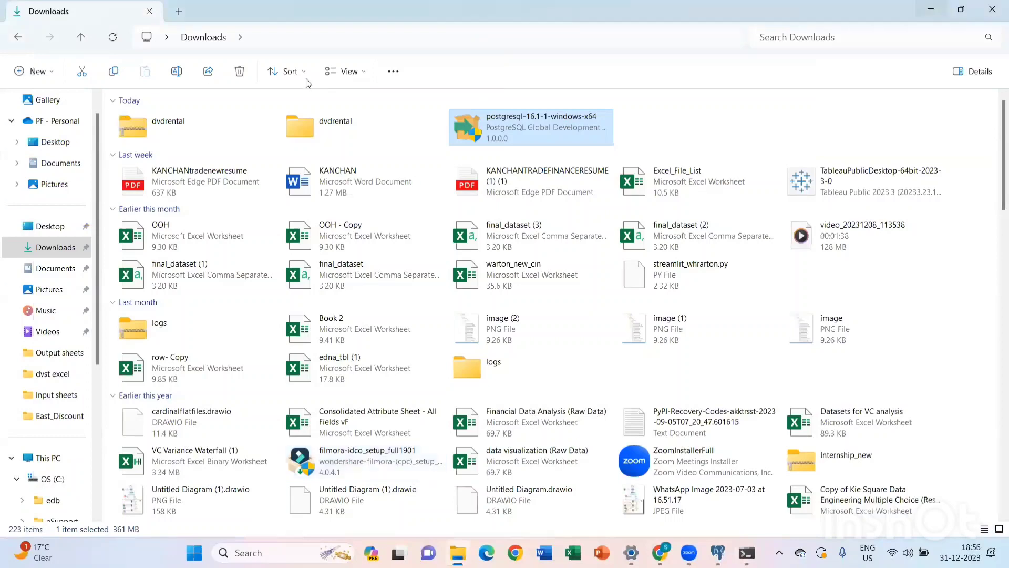
{"action": "left_click", "coordinate": [167, 131]}
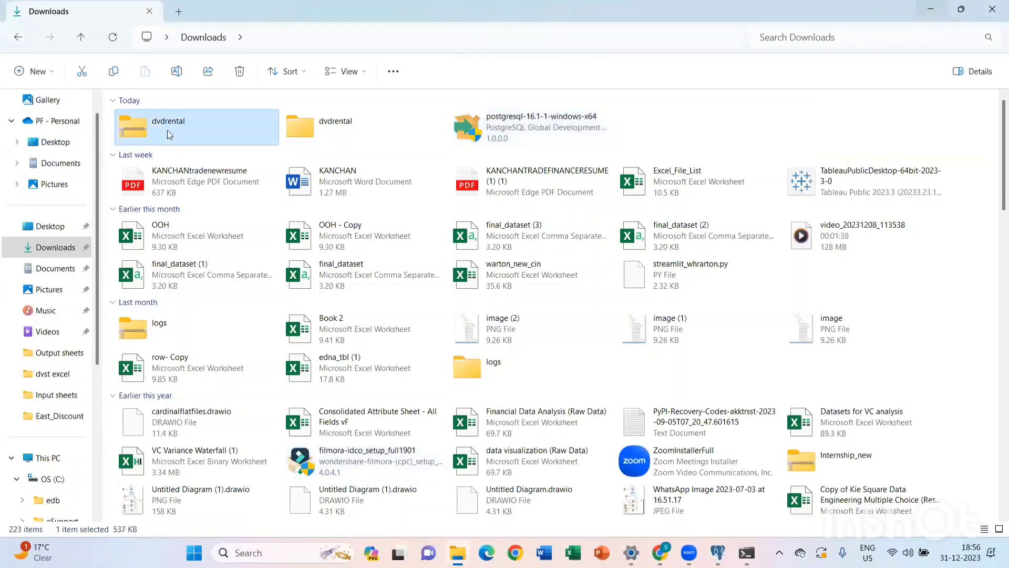
{"action": "right_click", "coordinate": [167, 131]}
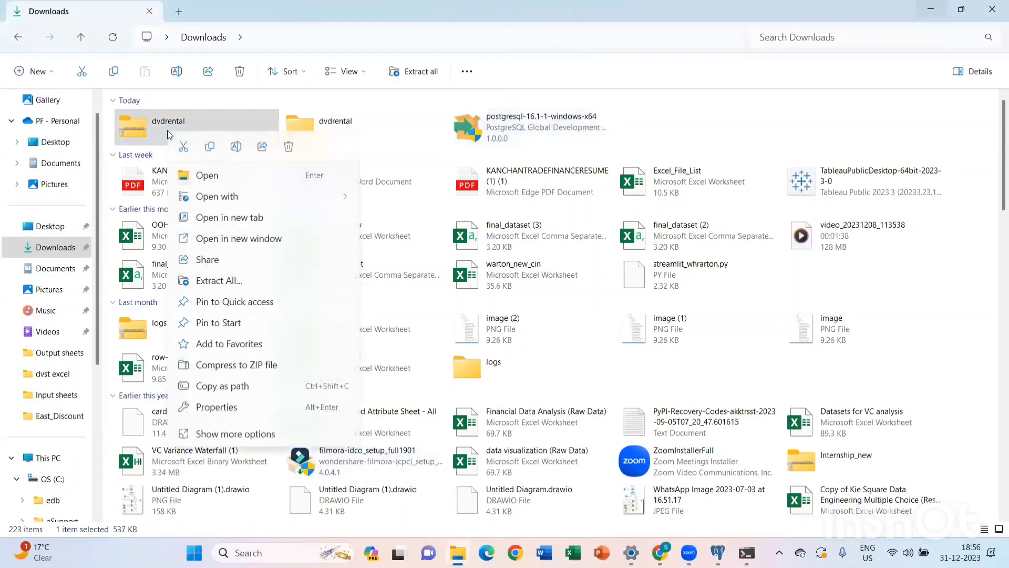
{"action": "left_click", "coordinate": [676, 144]}
{"action": "double_click", "coordinate": [354, 125]}
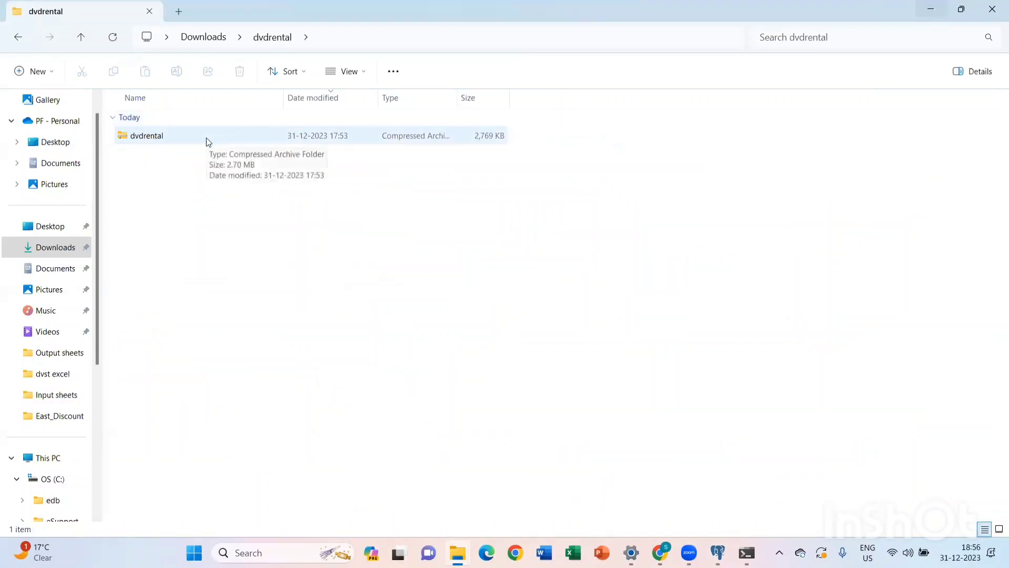
{"action": "right_click", "coordinate": [208, 141]}
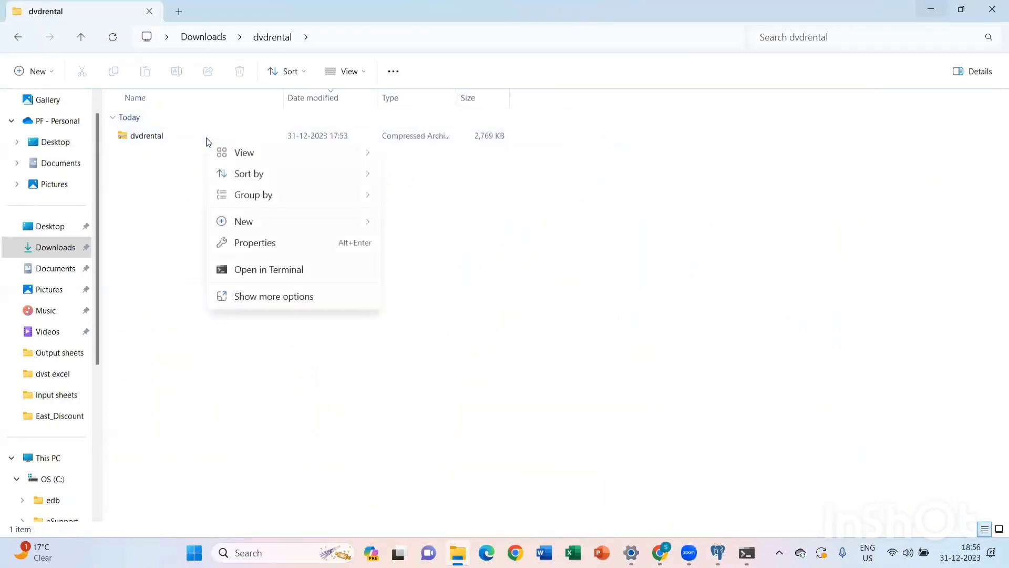
{"action": "left_click", "coordinate": [177, 139]}
{"action": "right_click", "coordinate": [176, 139]}
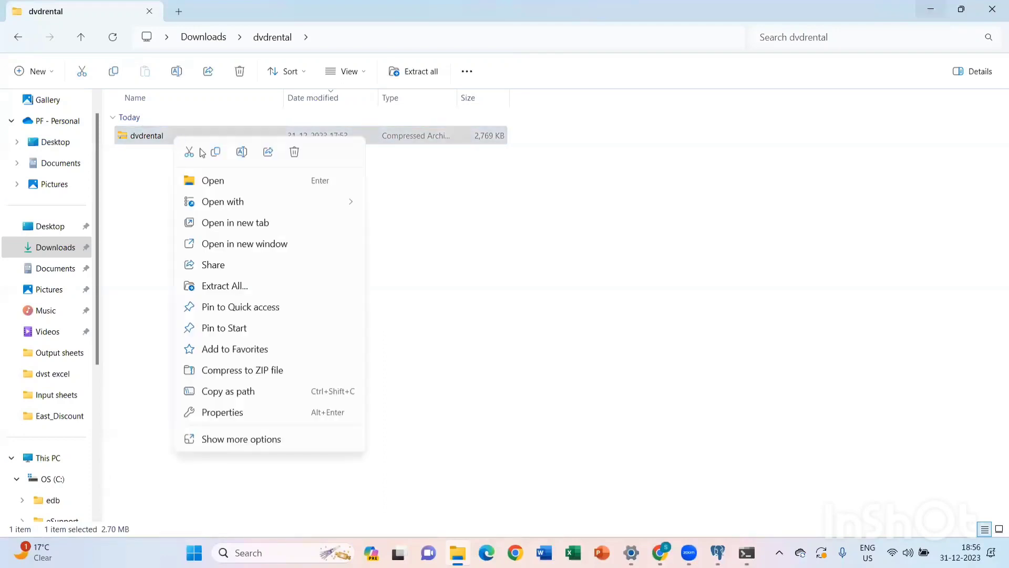
{"action": "left_click", "coordinate": [235, 398]}
Complete the pg_restore command in Command Prompt with the copied dvdrental.tar path without quotation marks, and run it, entering the database password.
{"action": "mouse_move", "coordinate": [747, 551]}
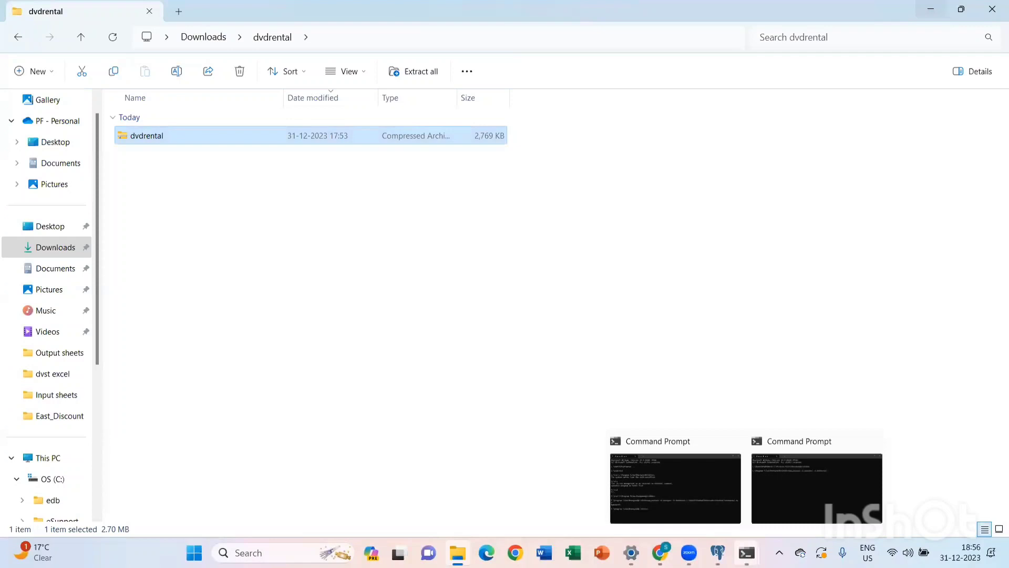
{"action": "left_click", "coordinate": [787, 467]}
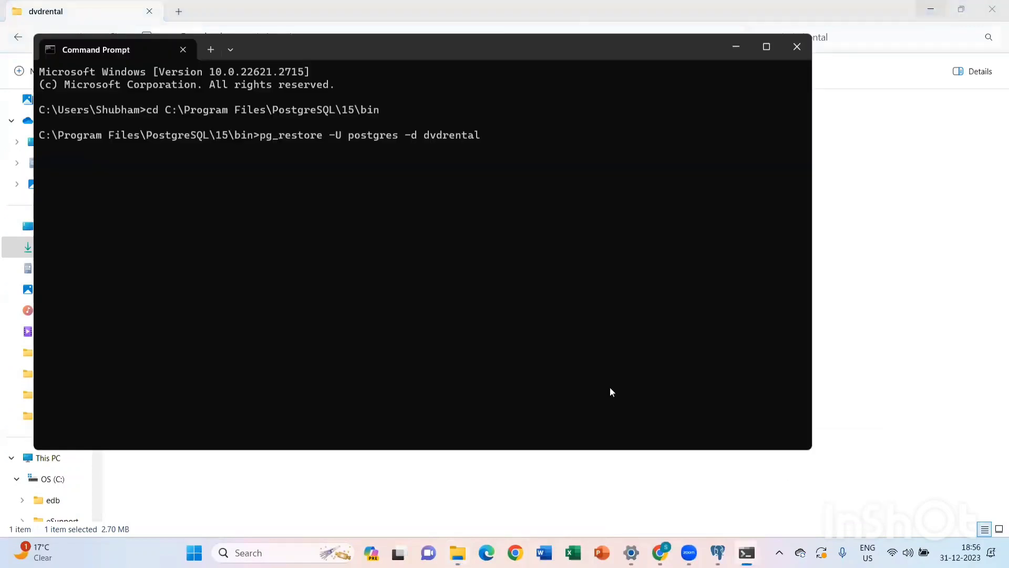
{"action": "key", "text": "ctrl+v"}
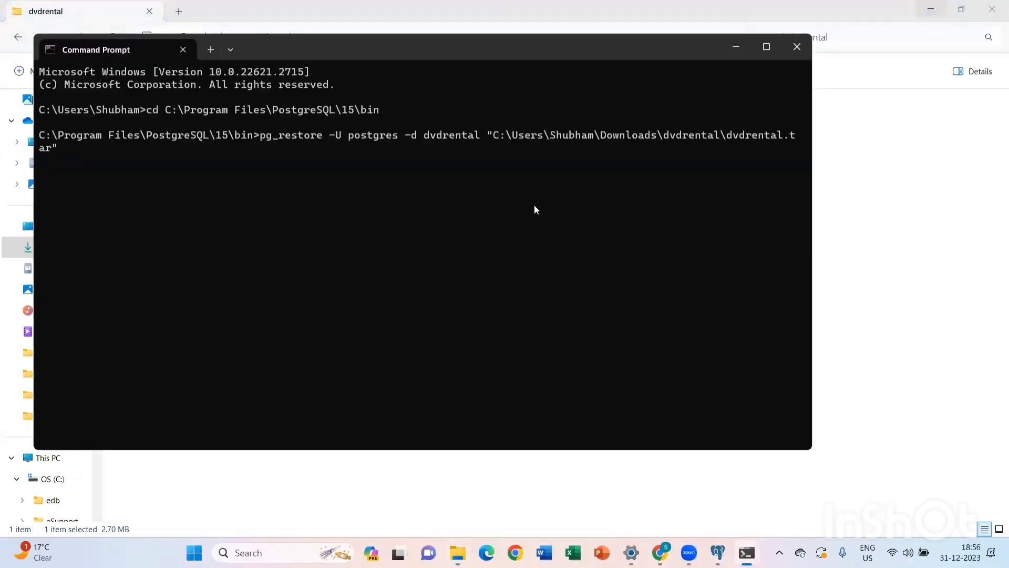
{"action": "key", "text": "BackSpace"}
{"action": "key", "text": "Left"}
{"action": "key", "text": "BackSpace"}
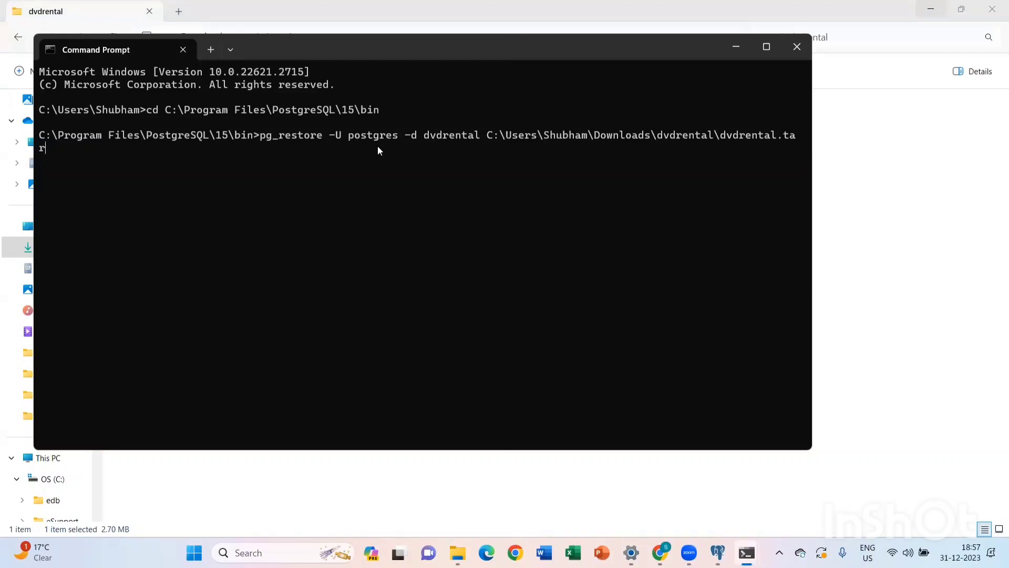
{"action": "key", "text": "Return"}
{"action": "key", "text": "Return"}
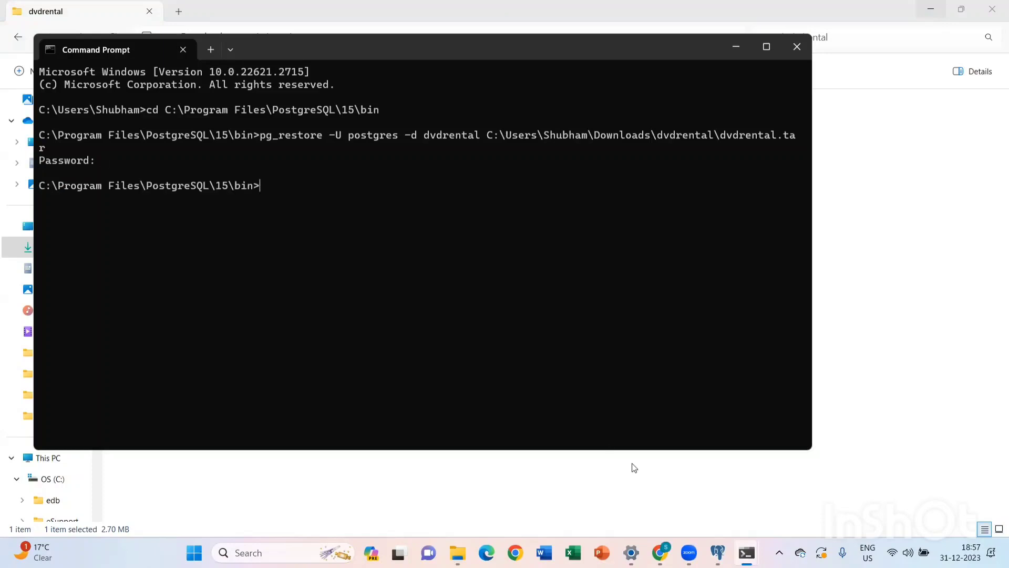
Switch to pgAdmin and refresh the Databases node of the PostgreSQL 15 server.
{"action": "left_click", "coordinate": [718, 553]}
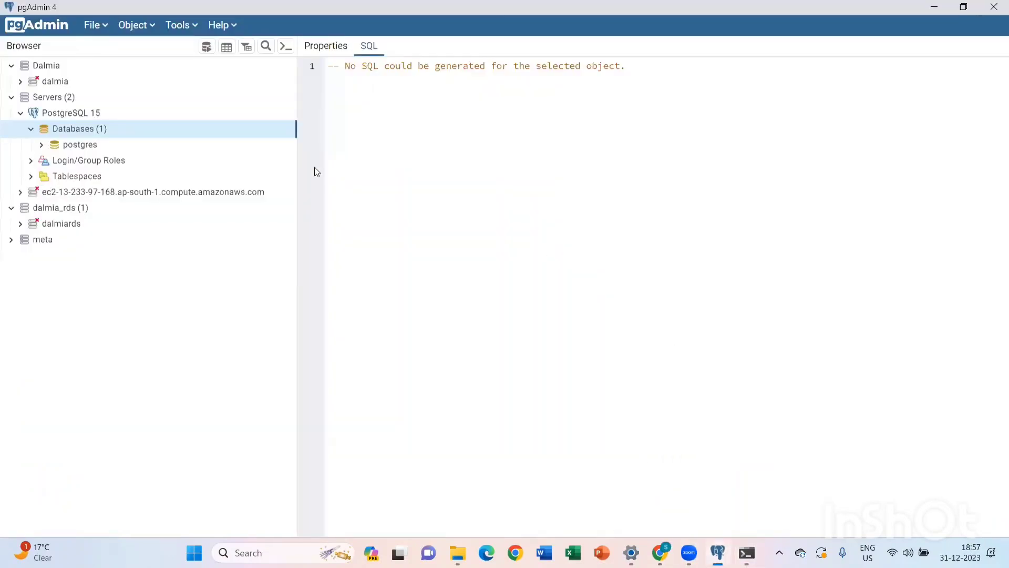
{"action": "right_click", "coordinate": [100, 129]}
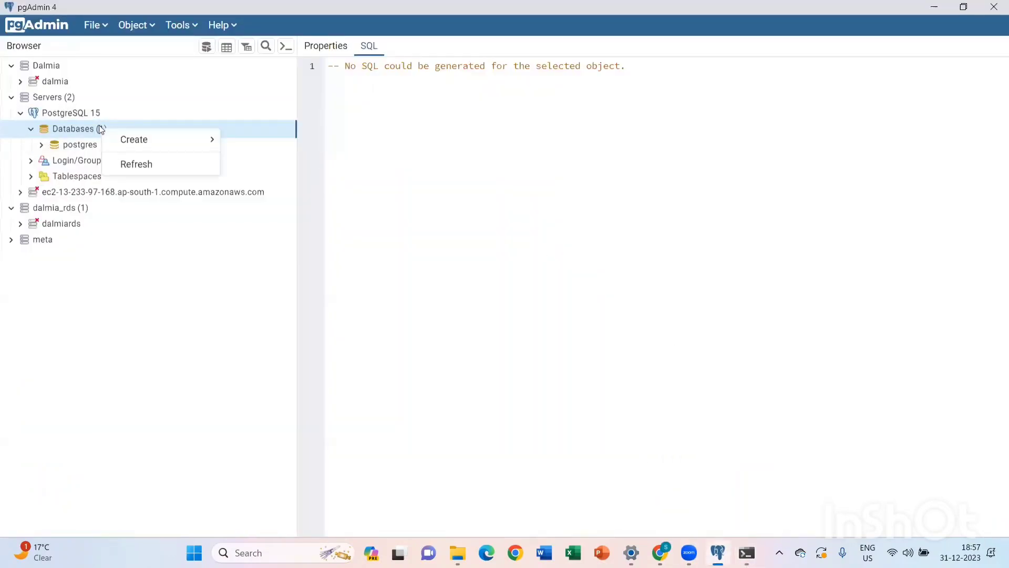
{"action": "left_click", "coordinate": [132, 170]}
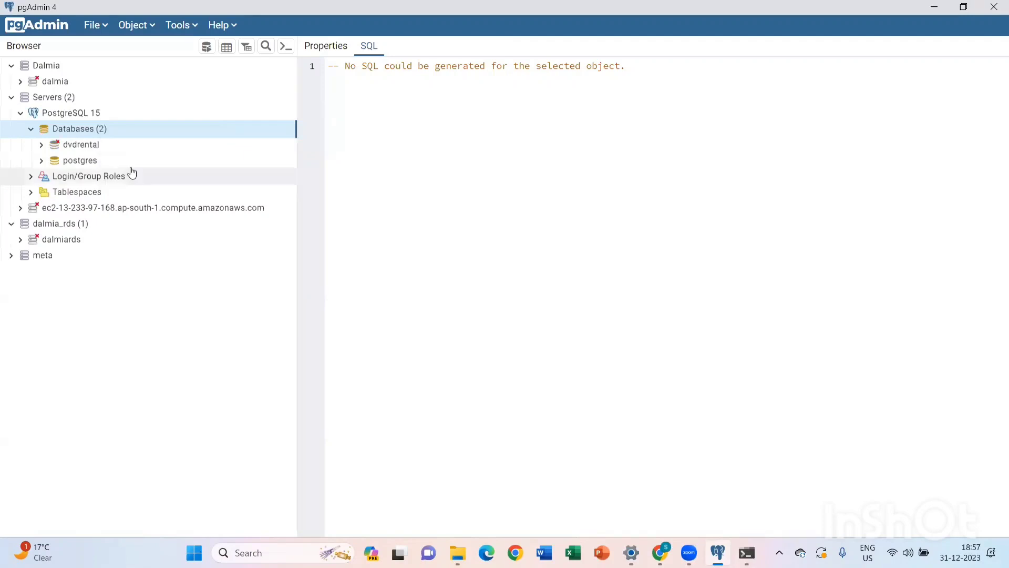
Expand the dvdrental database down to the public schema's tables and look through the restored tables.
{"action": "left_click", "coordinate": [41, 145]}
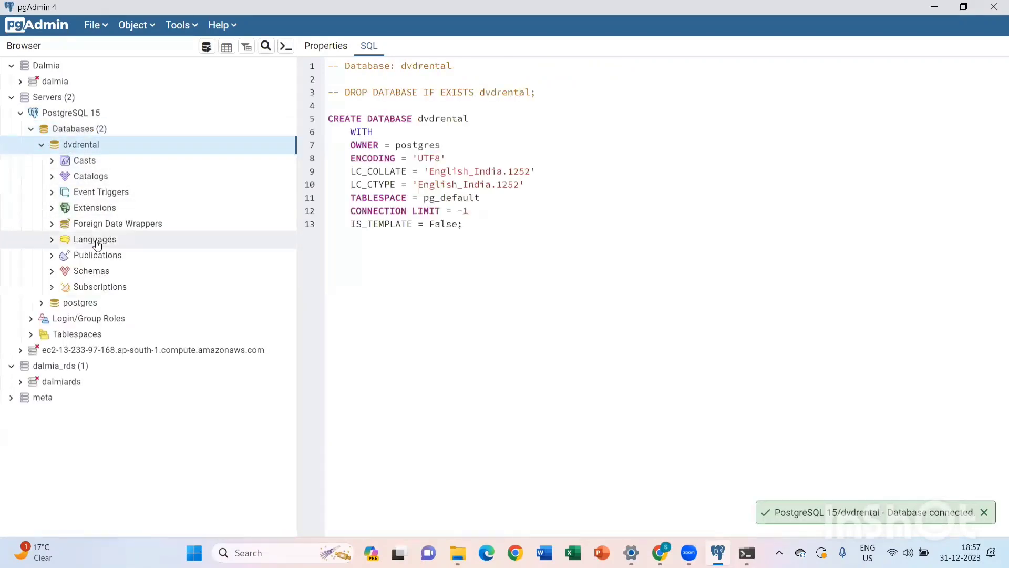
{"action": "left_click", "coordinate": [52, 272]}
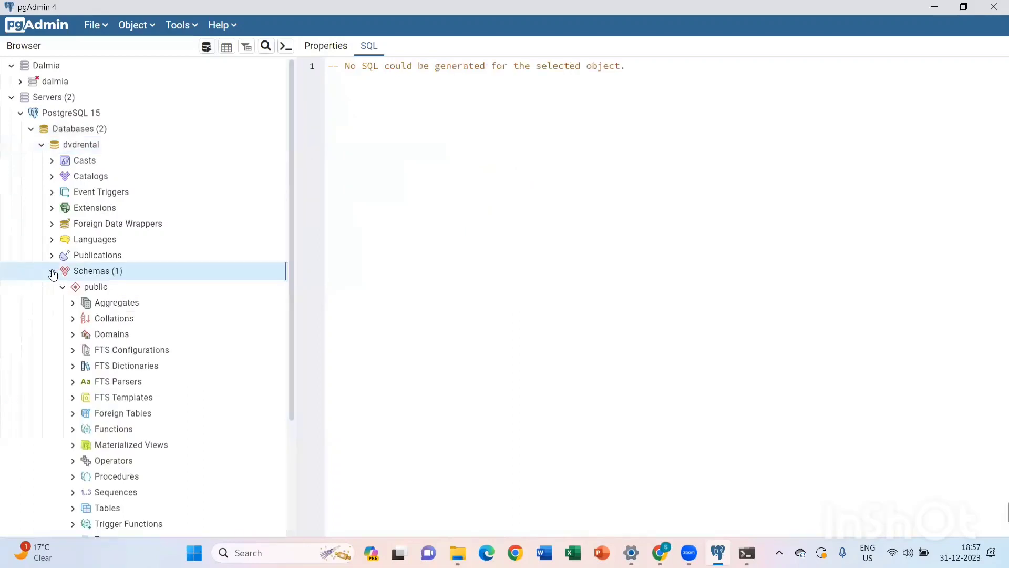
{"action": "scroll", "coordinate": [100, 292], "scroll_direction": "down", "scroll_amount": 2}
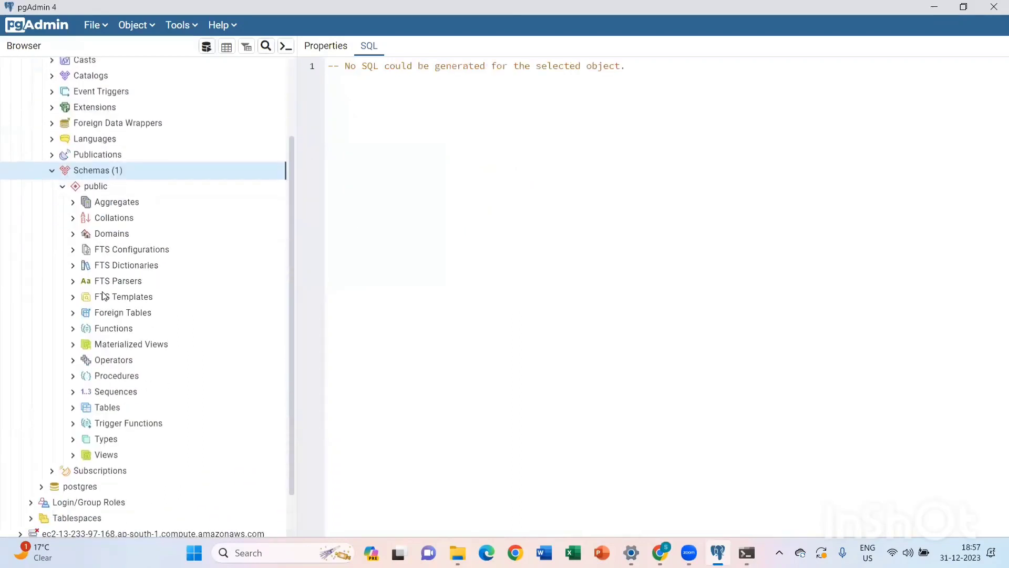
{"action": "left_click", "coordinate": [73, 404]}
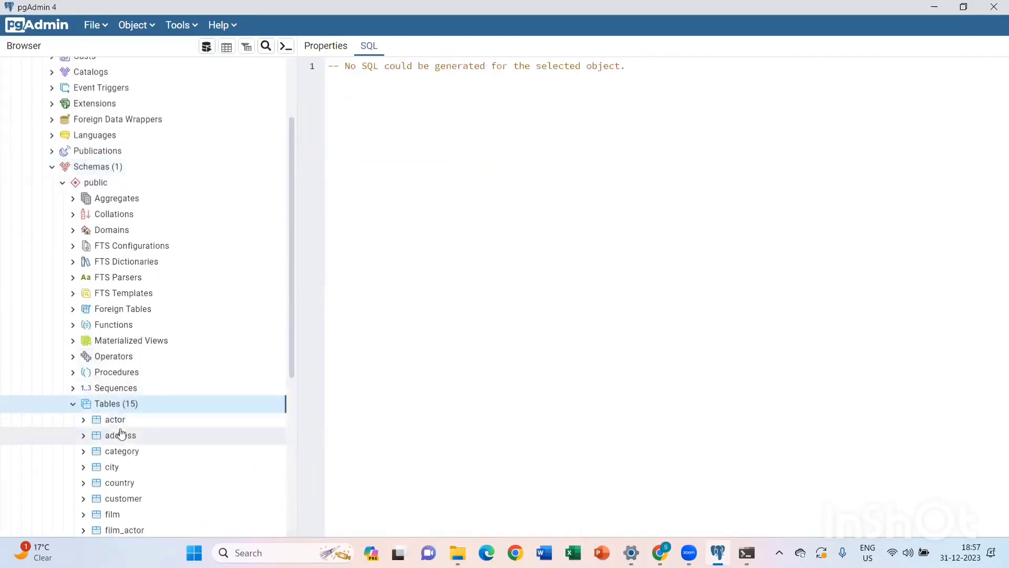
{"action": "scroll", "coordinate": [119, 433], "scroll_direction": "down", "scroll_amount": 2}
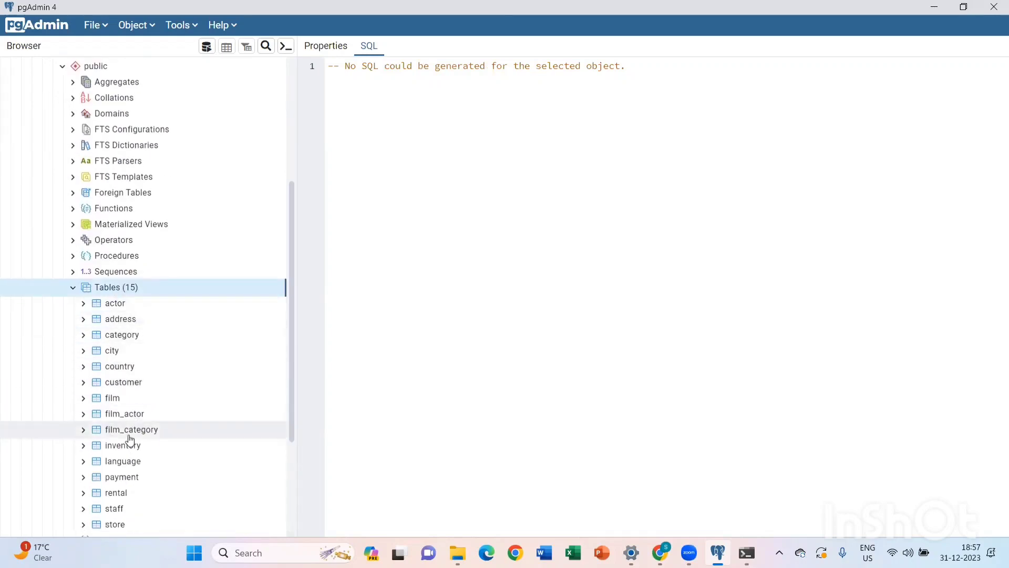
{"action": "scroll", "coordinate": [128, 428], "scroll_direction": "down", "scroll_amount": 4}
{"action": "scroll", "coordinate": [128, 437], "scroll_direction": "up", "scroll_amount": 4}
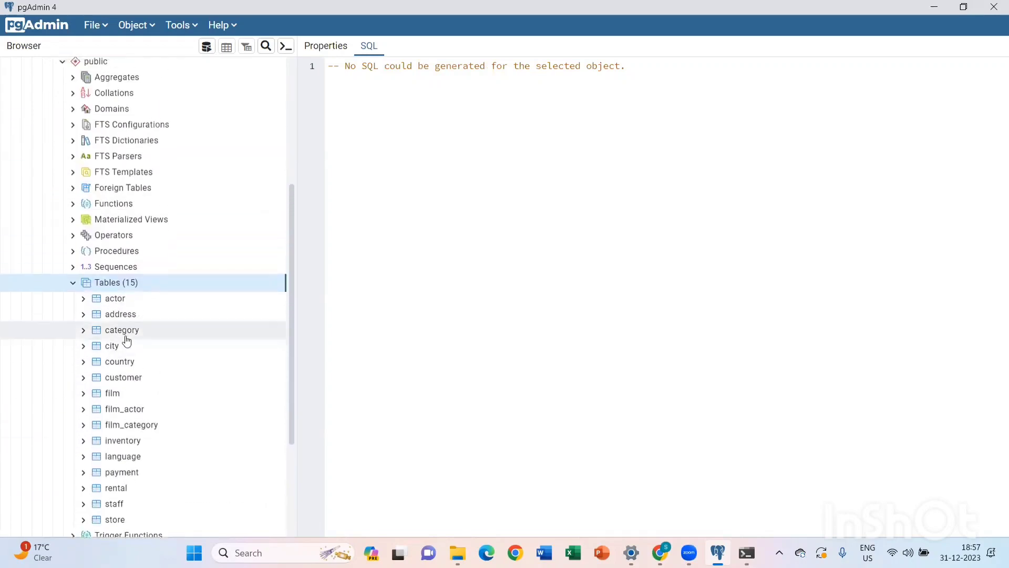